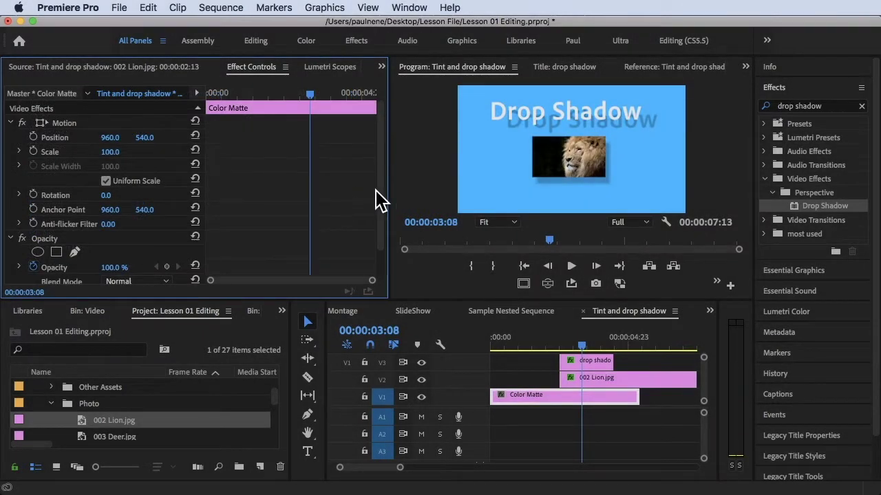
- Replace the V3 title text 'Drop Shadow' with 'Basic 3D'
left_click(582, 363)
double_click(580, 359)
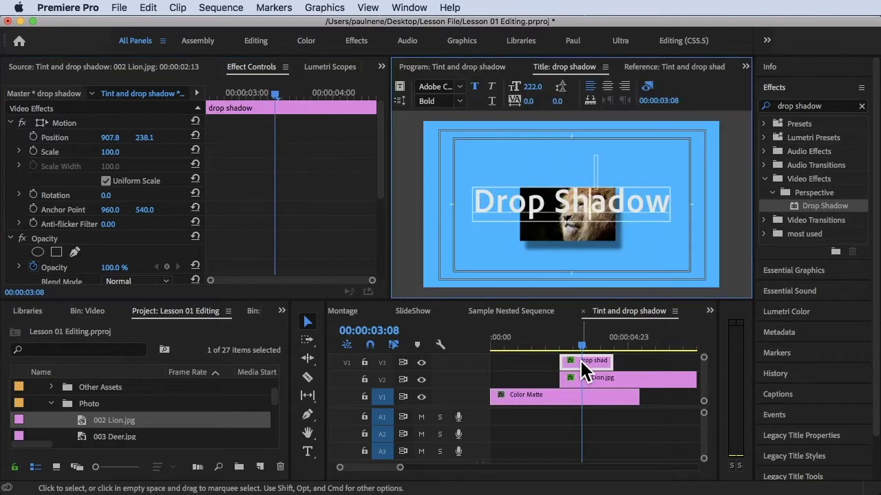
left_click(569, 199)
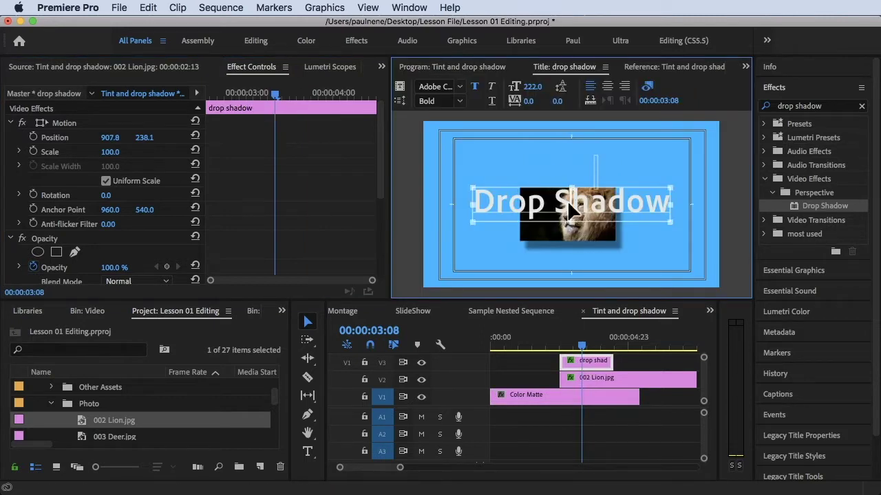
type("Basic")
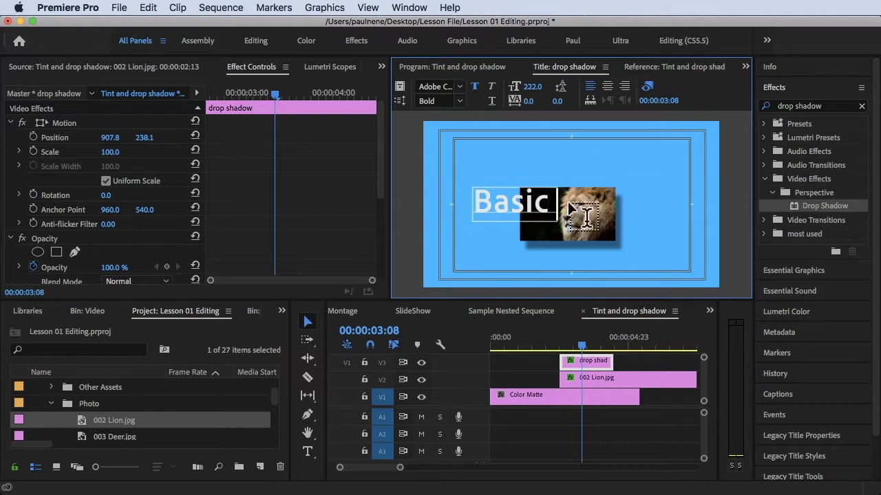
type(" 3D")
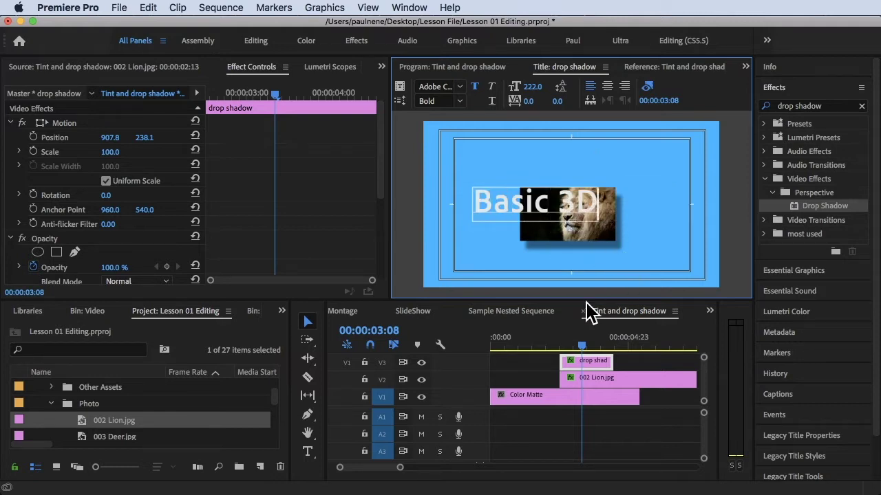
left_click(544, 361)
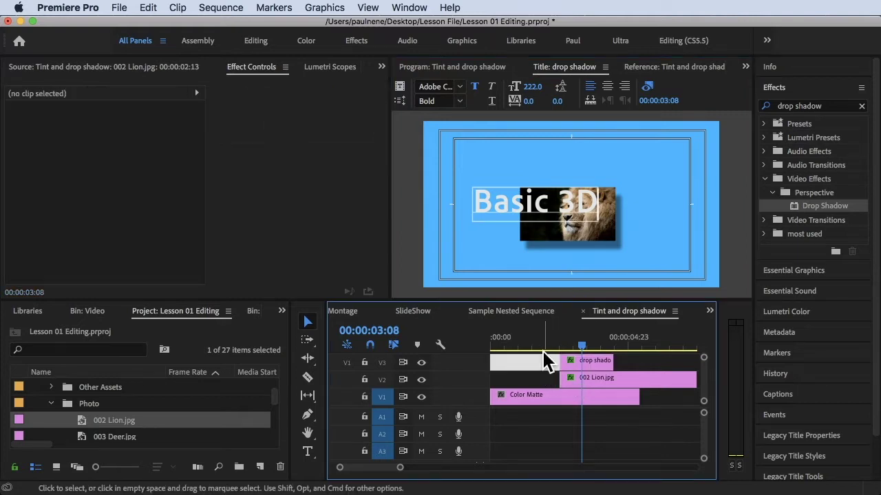
- At 00:00:02:21, drag the Basic 3D title slightly to the right in the Program monitor
left_click(569, 396)
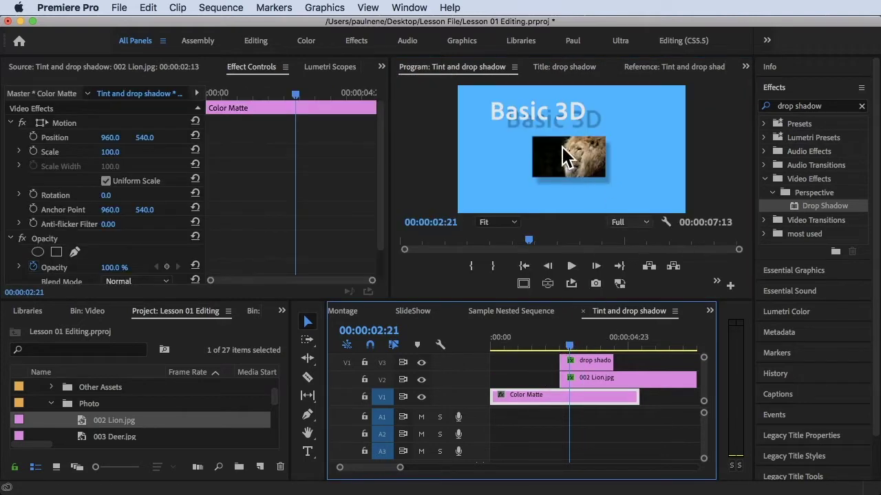
left_click(550, 124)
left_click_drag(537, 132, 554, 124)
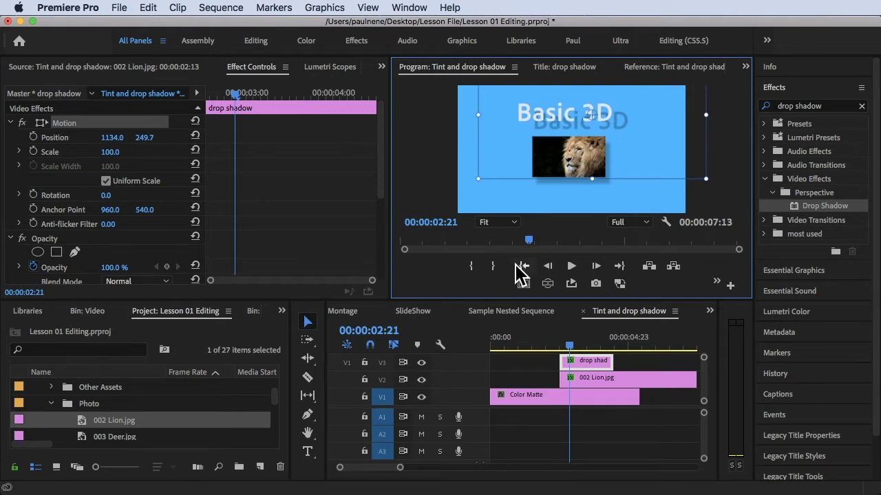
- Turn off the title's Drop Shadow effect and scrub to 00:00:02:22 to view title and lion
scroll(145, 196, "down", 5)
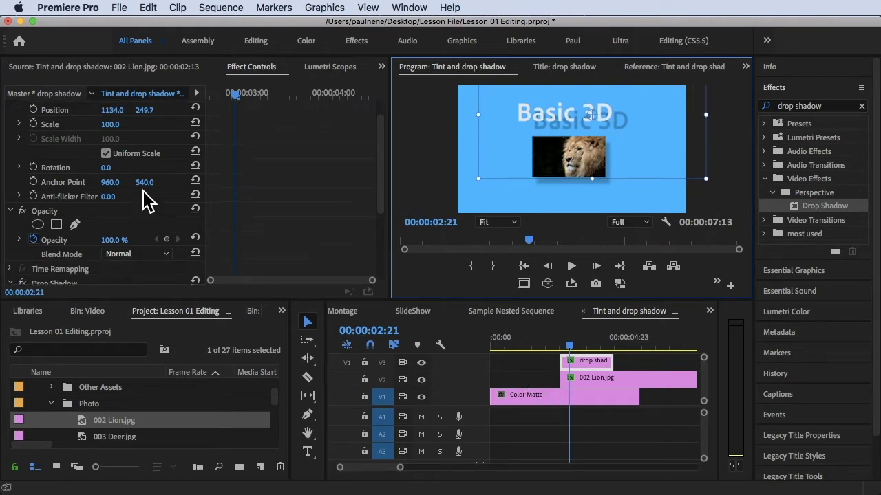
left_click(22, 186)
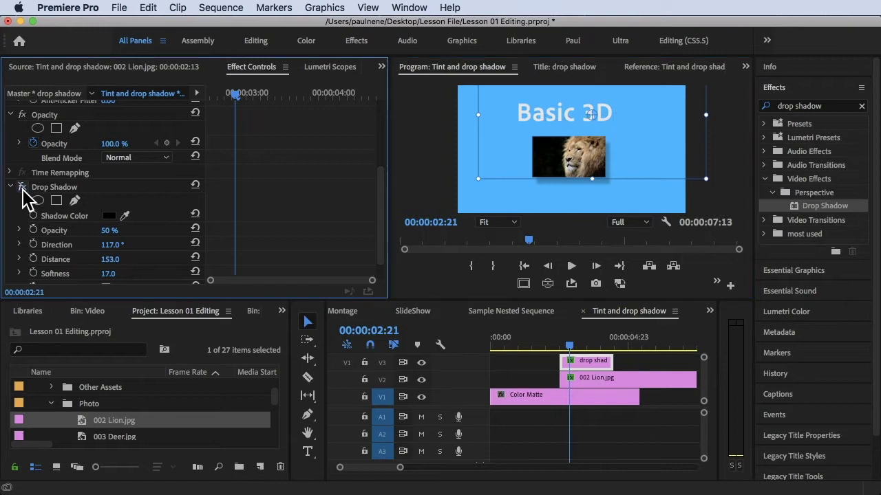
left_click(583, 363)
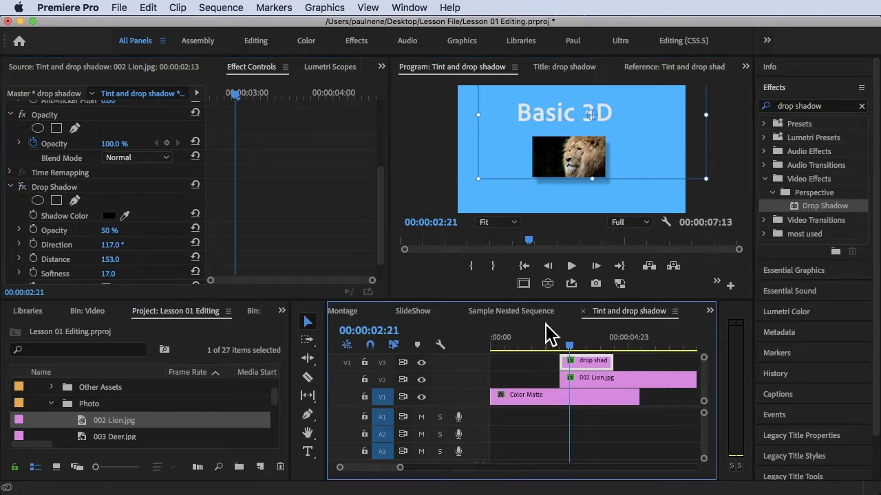
left_click(548, 346)
left_click_drag(549, 348, 570, 348)
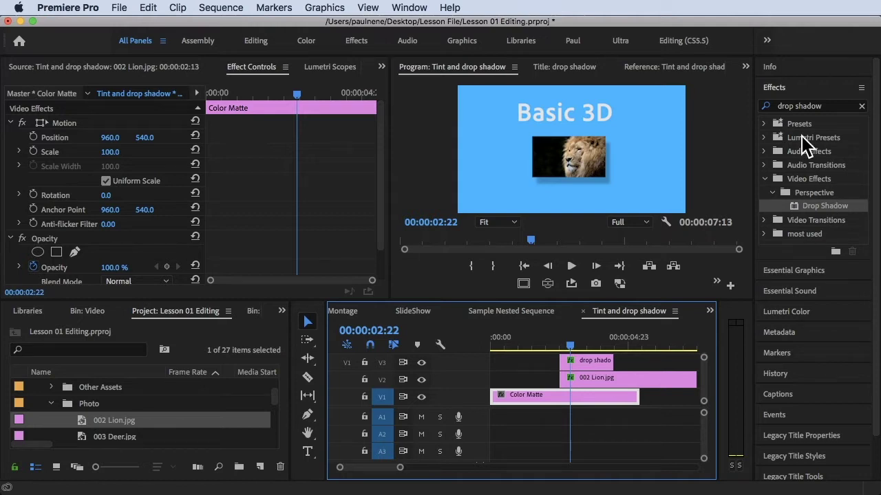
- Replace the Effects panel search 'drop shadow' with 'basic'
left_click(799, 89)
left_click(820, 89)
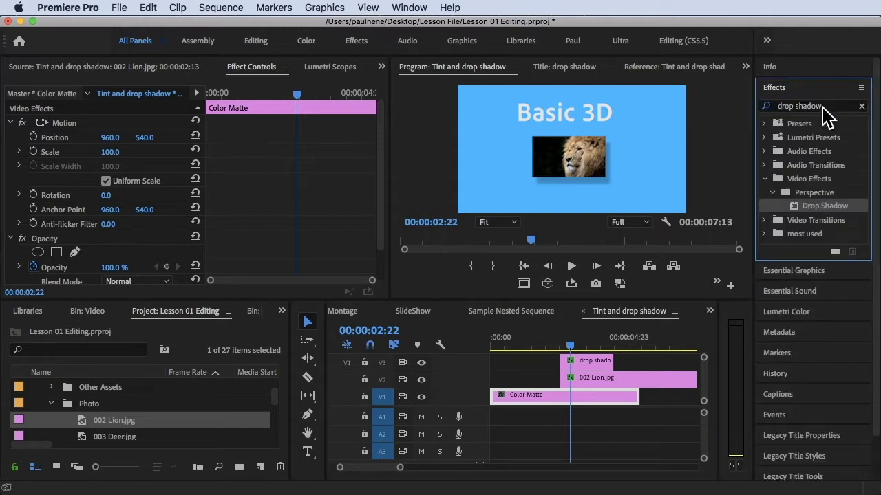
left_click(832, 108)
triple_click(831, 107)
key("BackSpace")
type("b")
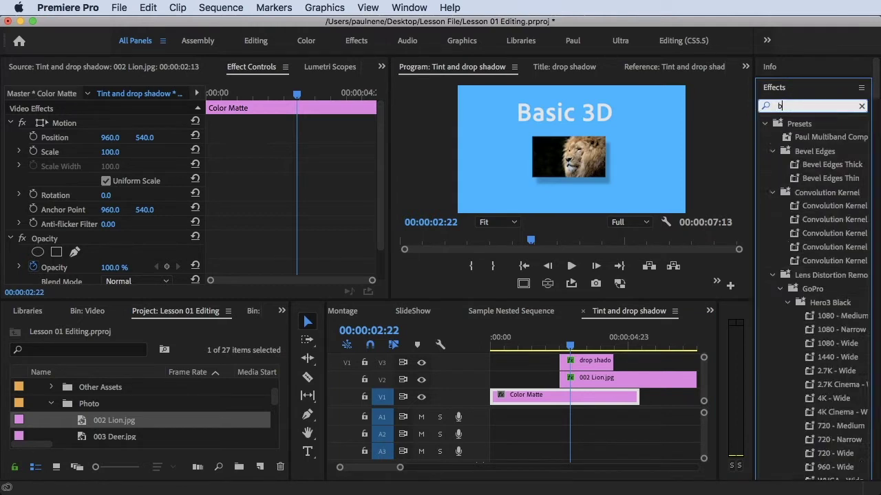
type("asic 3d")
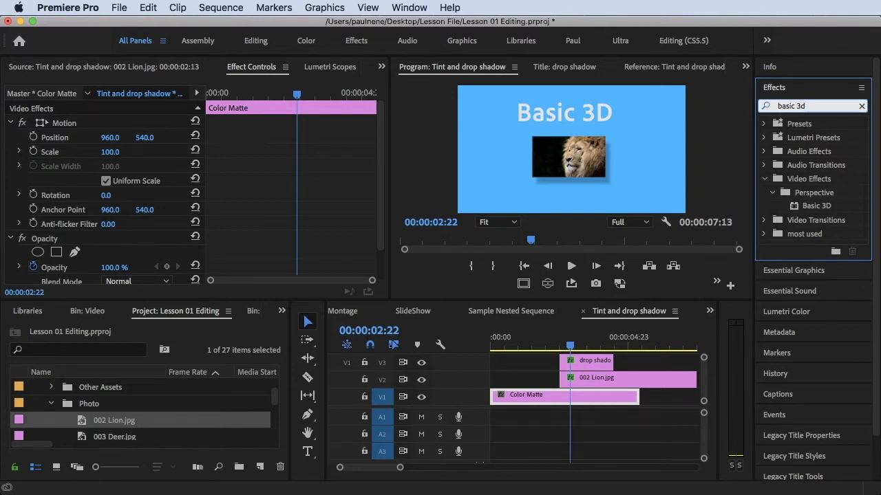
- Drag the Perspective > Basic 3D effect onto the V3 title clip
left_click(810, 207)
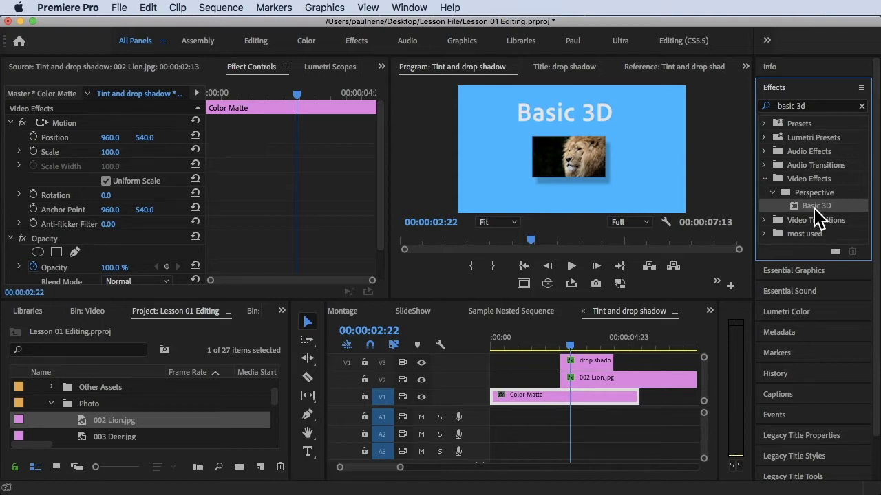
left_click_drag(819, 217, 580, 360)
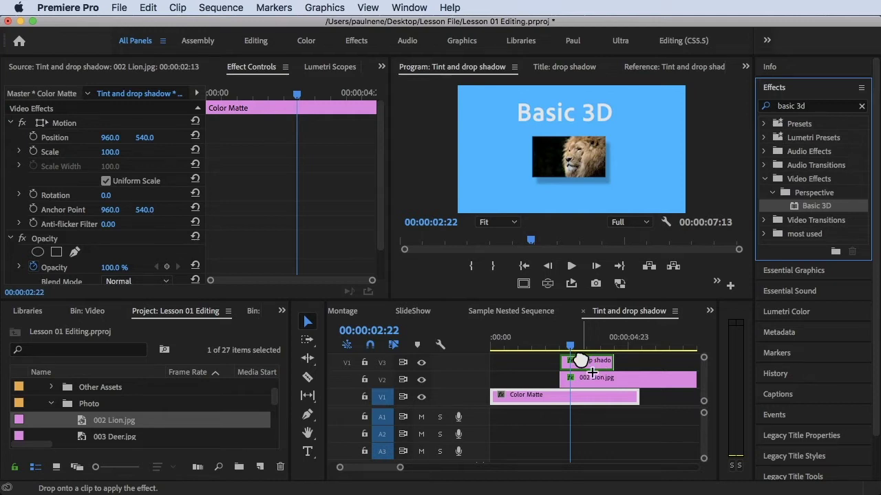
left_click_drag(580, 361, 578, 361)
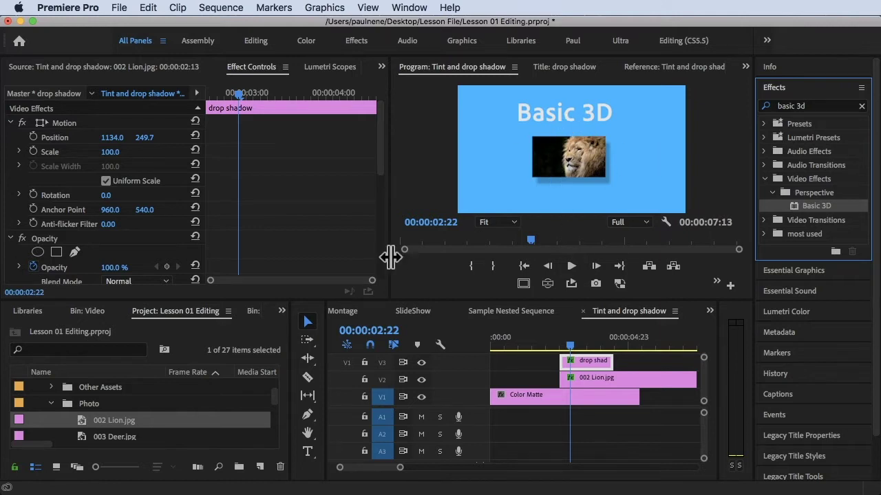
- Show the title's Basic 3D section in Effect Controls, widening the labels so Swivel, Tilt and Distance to Image read fully
left_click(591, 358)
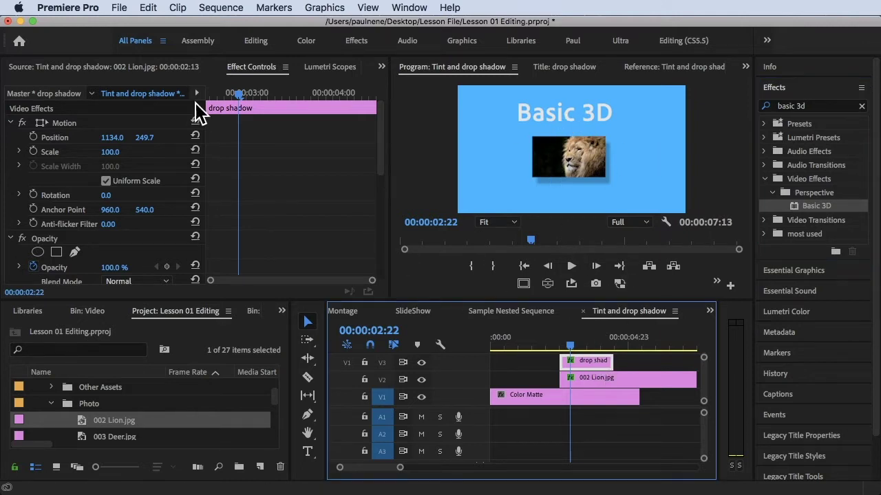
left_click(251, 79)
scroll(137, 210, "down", 5)
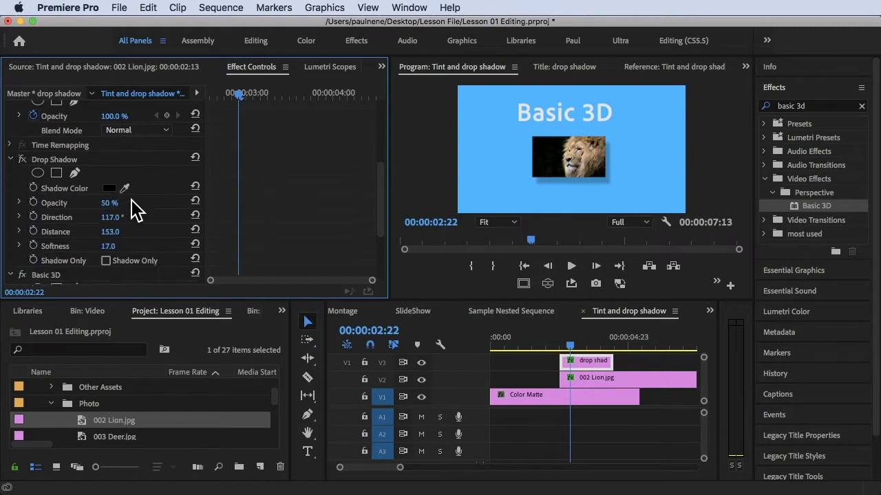
scroll(72, 220, "down", 3)
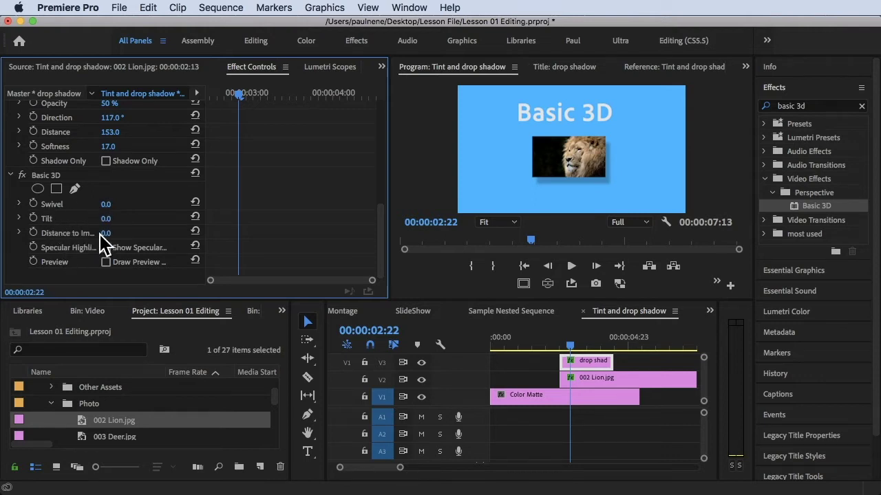
left_click_drag(207, 201, 260, 200)
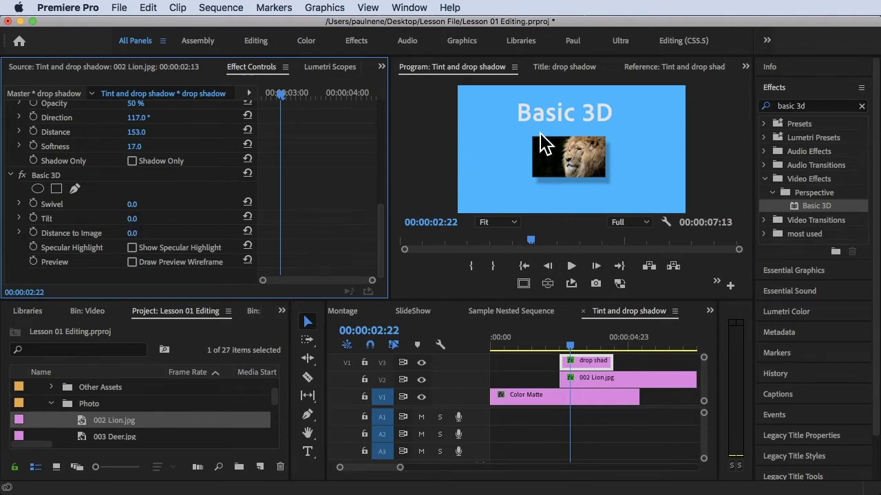
left_click(138, 204)
type("17")
key("Return")
mouse_move(135, 205)
left_mouse_down()
mouse_move(177, 204)
mouse_move(127, 204)
left_mouse_up()
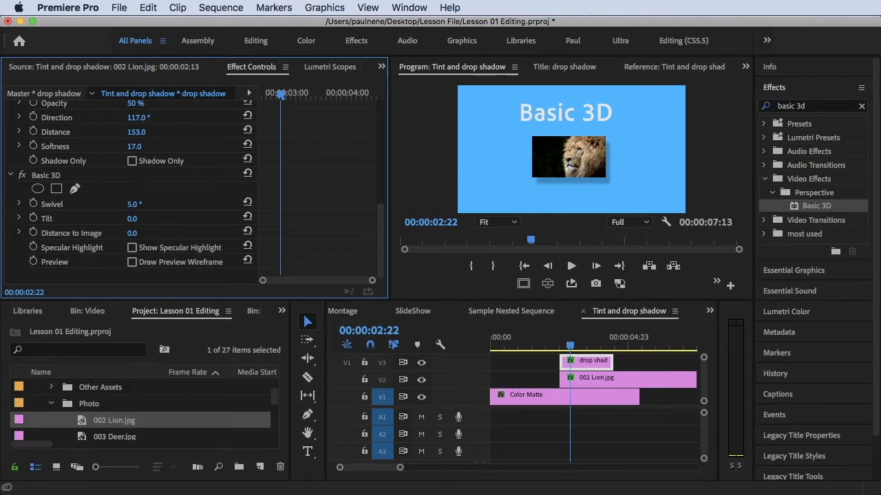
left_click_drag(127, 204, 72, 205)
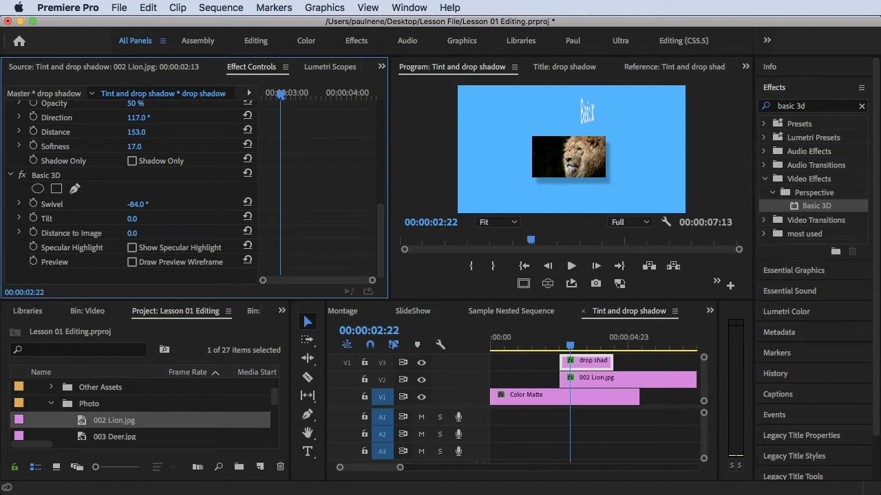
left_click_drag(85, 204, 119, 204)
left_click_drag(138, 205, 151, 206)
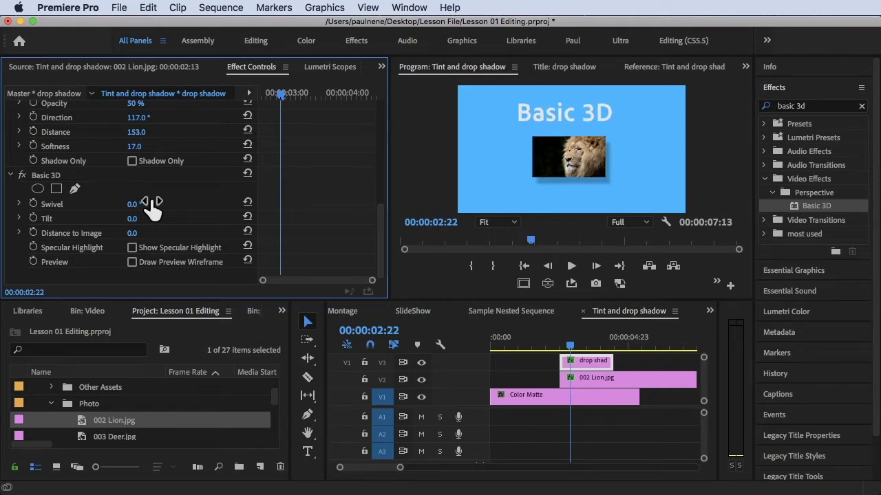
- Try a Tilt of 11° on the title, then scrub it to preview the edge-on tilt
left_click(131, 219)
type("11")
key("Return")
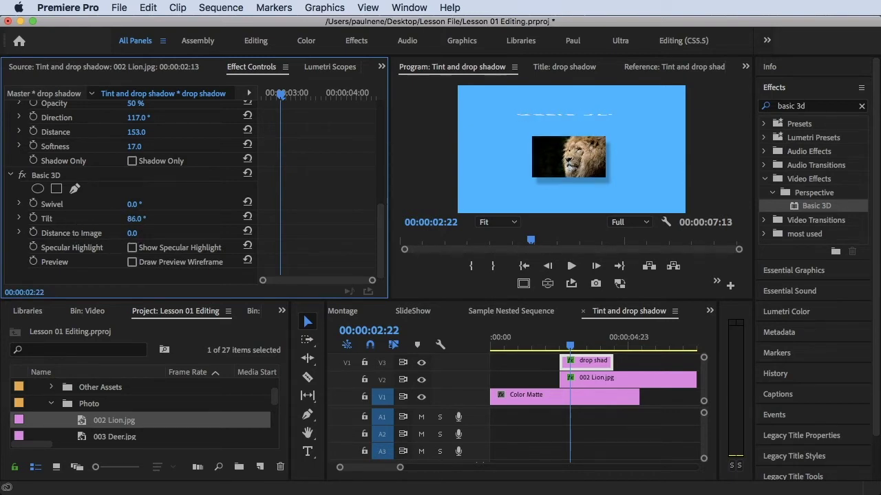
left_click_drag(136, 219, 109, 219)
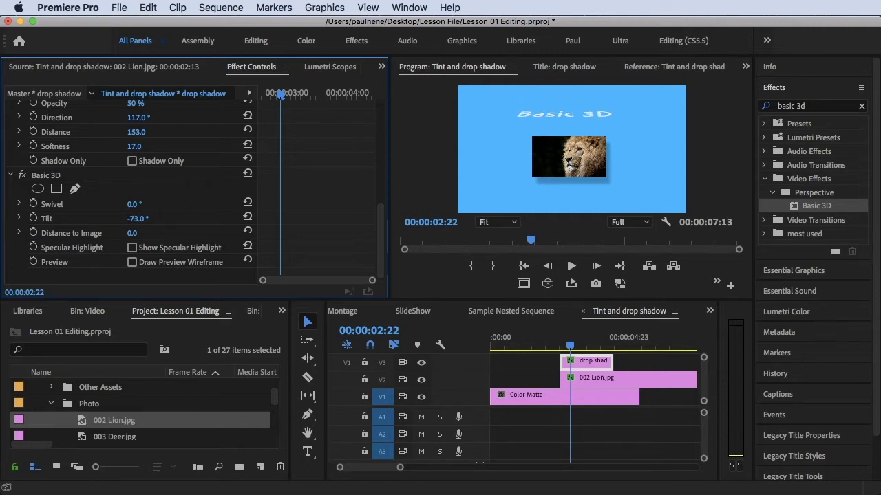
mouse_move(136, 219)
left_mouse_down()
mouse_move(244, 219)
mouse_move(144, 218)
left_mouse_up()
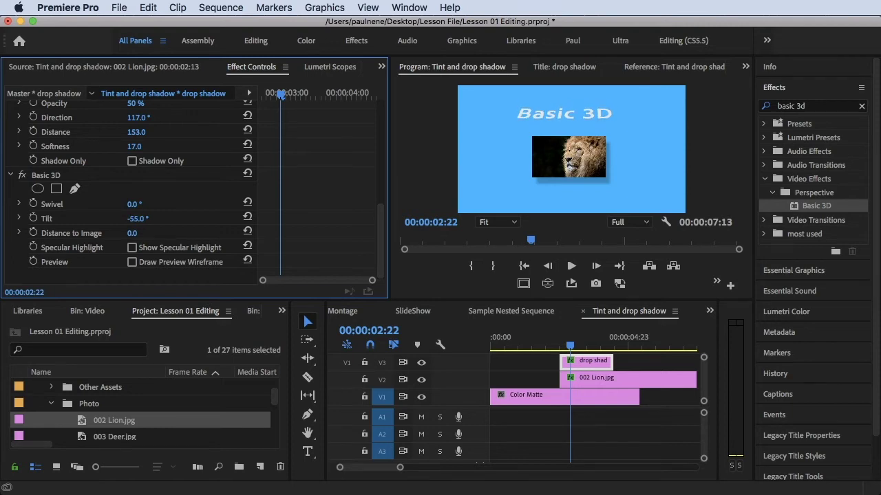
- Reset the title's Tilt to 0 and raise Distance to Image to 109
left_click(137, 218)
type("0")
key("Return")
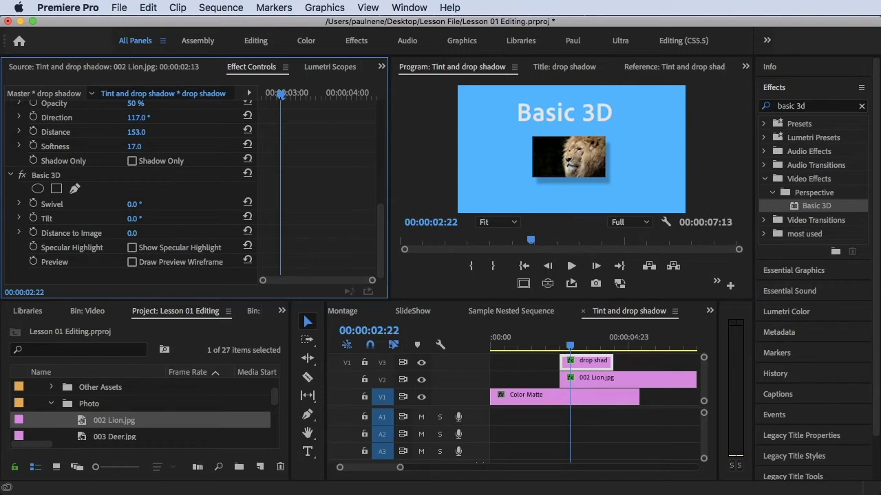
left_click_drag(131, 232, 163, 232)
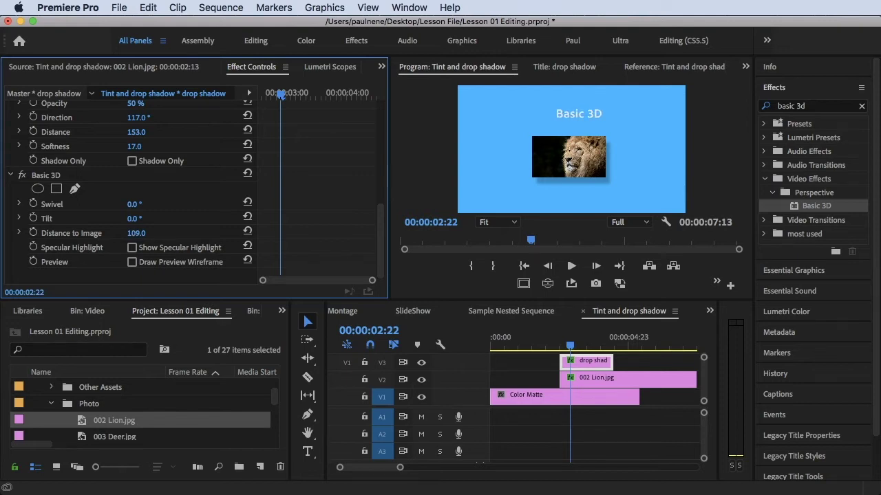
- Bring the title's Distance to Image back down to about 2.0
left_click_drag(135, 232, 113, 232)
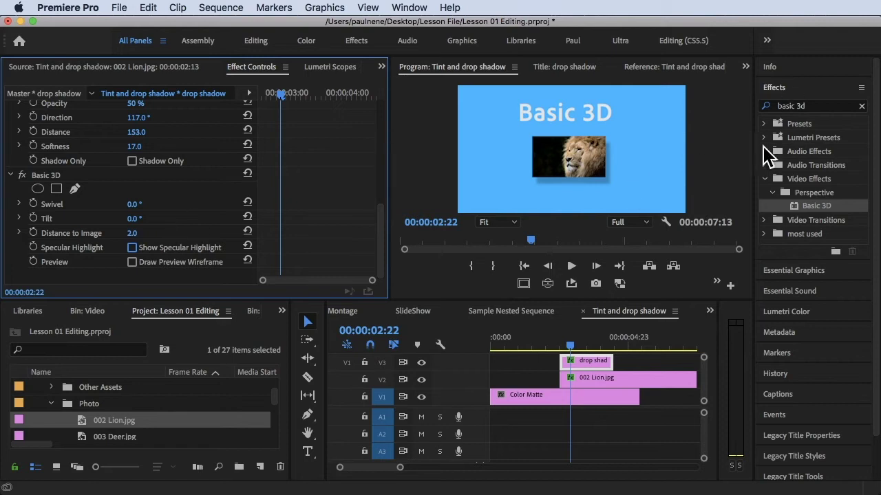
- Apply the Basic 3D effect to the 002 Lion.jpg clip
left_click_drag(812, 215, 578, 379)
- Turn on Show Specular Highlight for the lion clip's Basic 3D
left_click(595, 377)
scroll(187, 177, "down", 8)
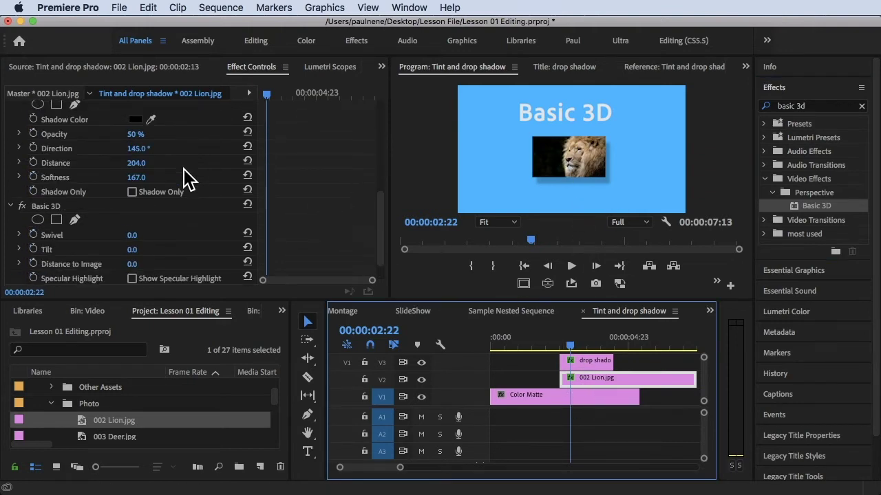
scroll(163, 212, "down", 3)
scroll(163, 209, "up", 3)
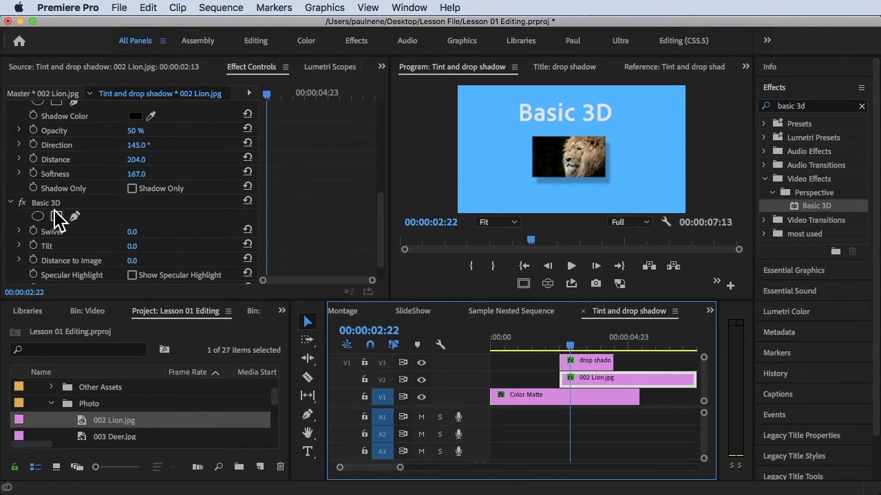
scroll(83, 227, "down", 1)
left_click(136, 252)
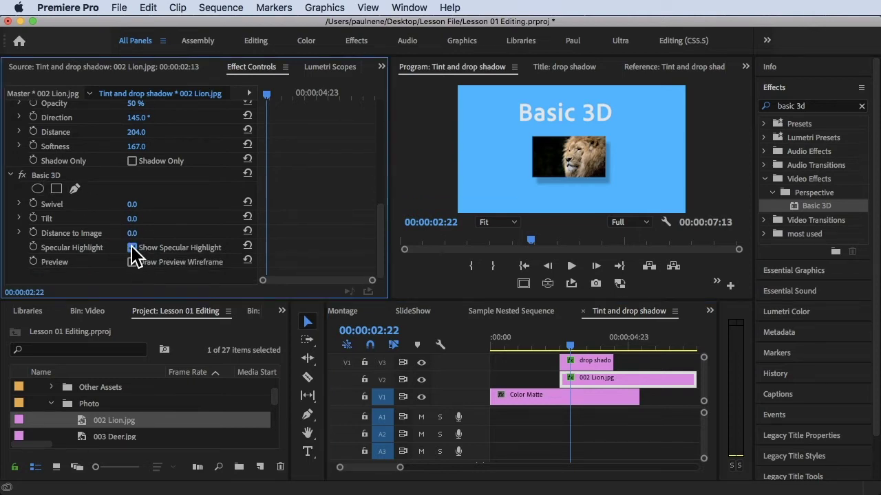
- Preview swivels on the lion photo and scale it up to 81.3
mouse_move(132, 204)
left_mouse_down()
mouse_move(162, 204)
mouse_move(130, 204)
mouse_move(142, 204)
left_mouse_up()
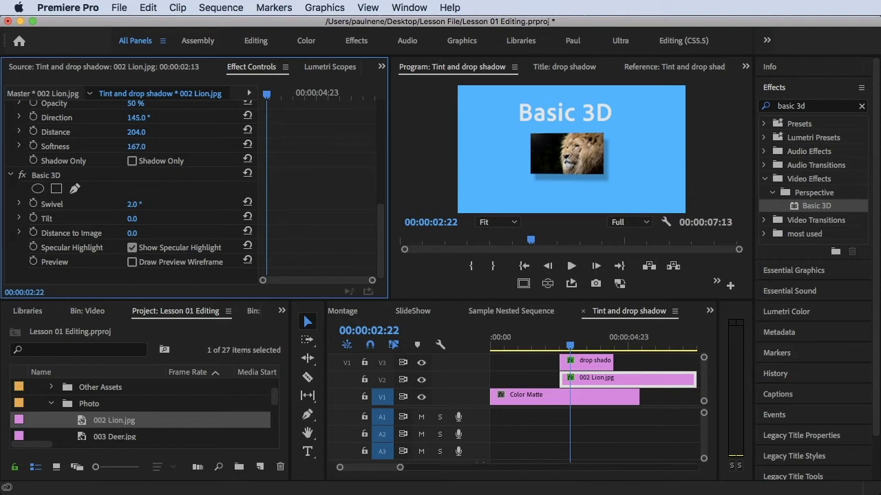
mouse_move(134, 204)
left_mouse_down()
mouse_move(155, 204)
mouse_move(146, 205)
left_mouse_up()
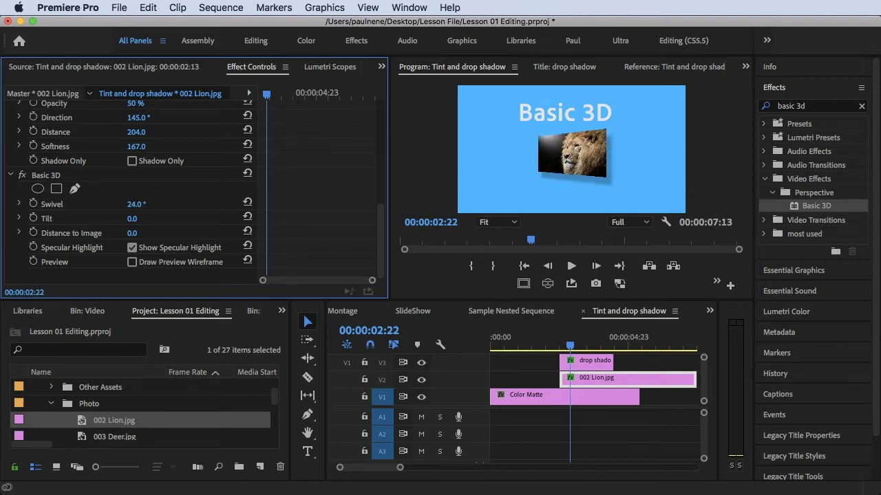
mouse_move(146, 204)
left_mouse_down()
mouse_move(163, 204)
mouse_move(133, 204)
mouse_move(157, 205)
mouse_move(138, 204)
mouse_move(152, 211)
left_mouse_up()
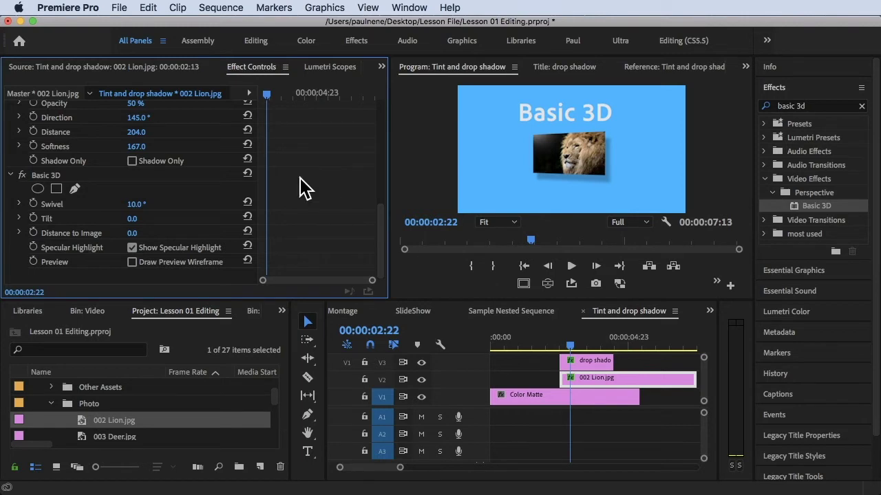
scroll(168, 138, "up", 10)
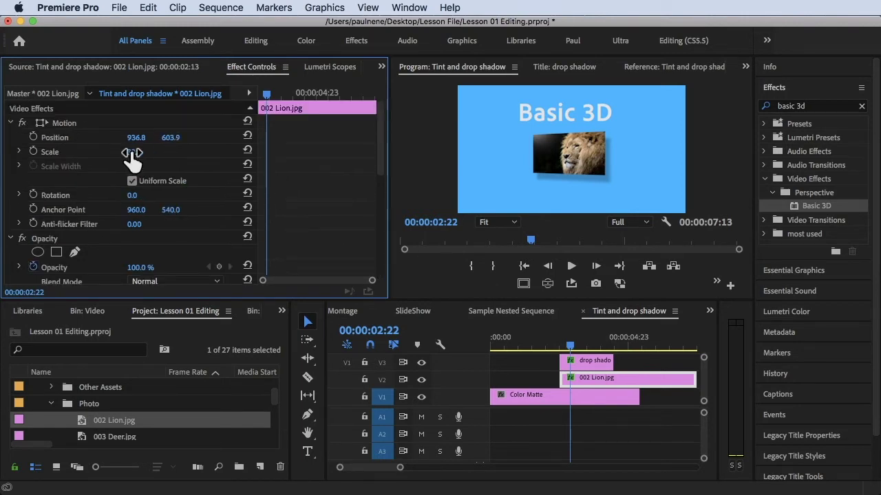
left_click_drag(133, 152, 167, 152)
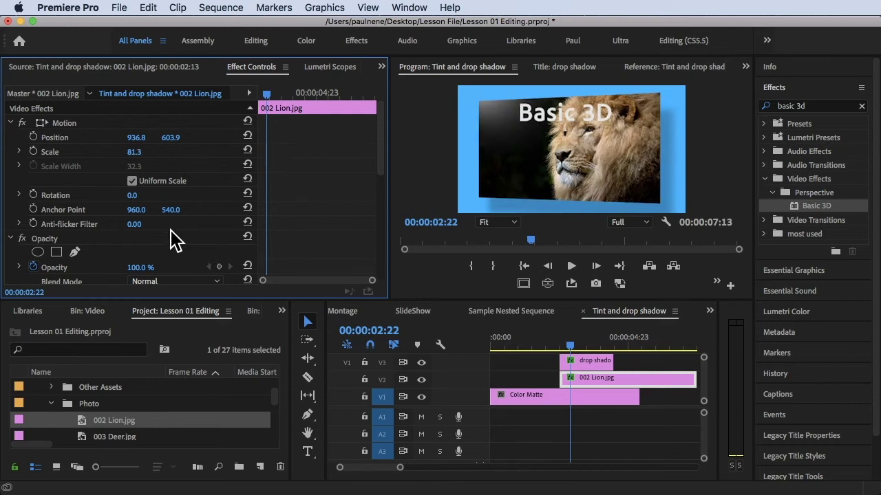
- Set the lion's Swivel to 7°, Tilt to -1° and Distance to Image to 183
scroll(148, 230, "down", 4)
scroll(150, 229, "down", 4)
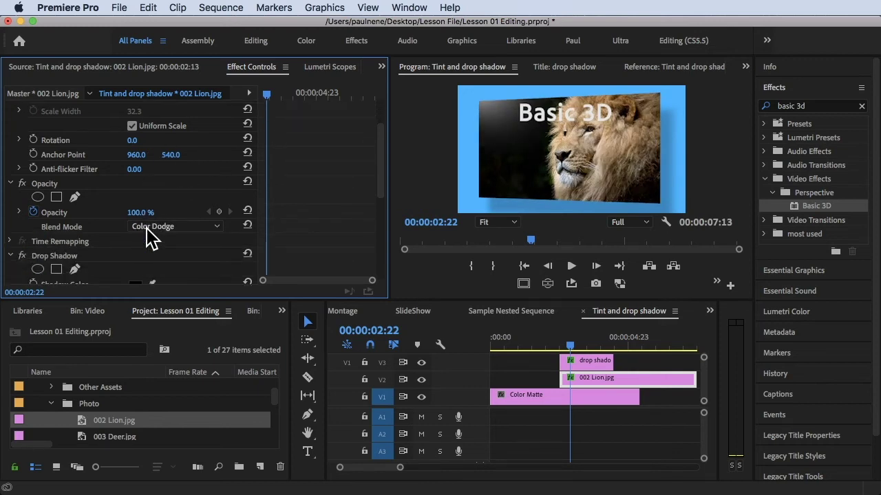
scroll(128, 238, "up", 9)
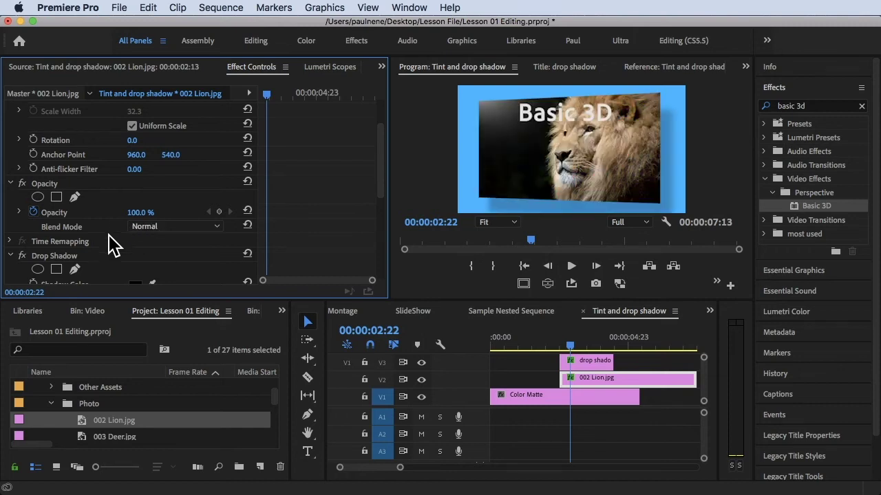
scroll(81, 271, "down", 13)
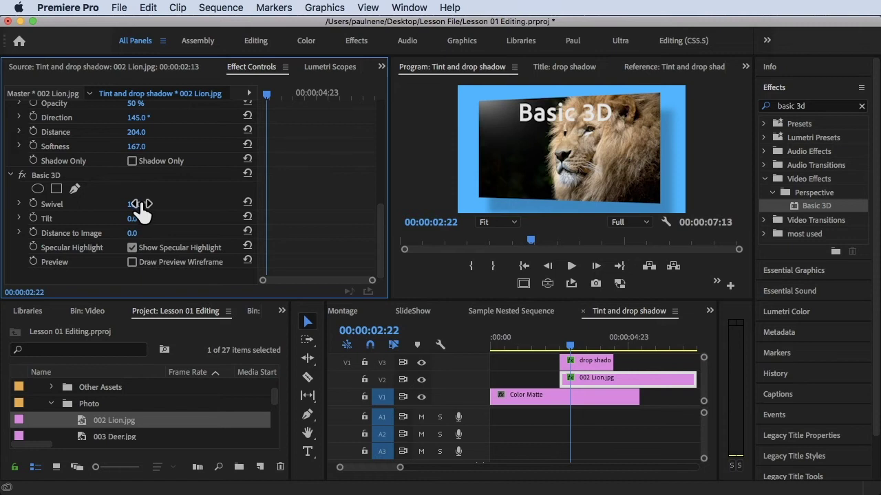
mouse_move(137, 207)
left_mouse_down()
mouse_move(173, 207)
mouse_move(138, 206)
mouse_move(171, 206)
mouse_move(152, 212)
left_mouse_up()
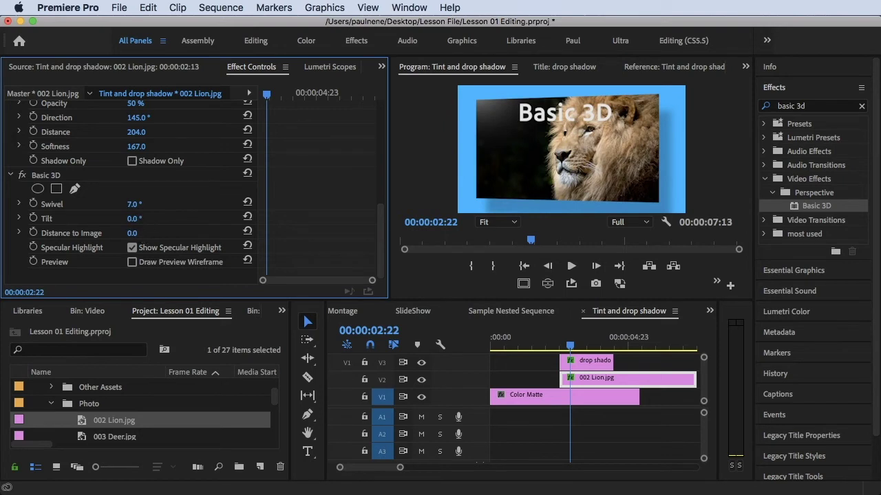
mouse_move(132, 218)
left_mouse_down()
mouse_move(152, 217)
mouse_move(106, 220)
mouse_move(138, 219)
left_mouse_up()
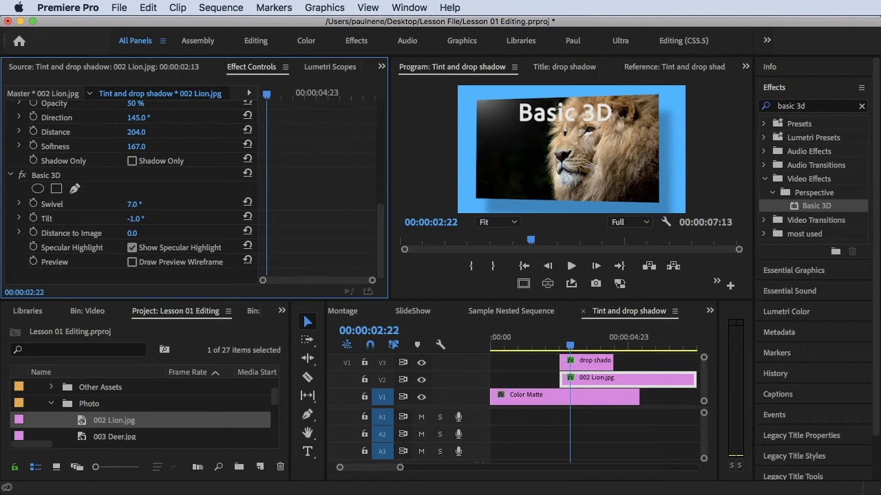
key("Return")
left_click_drag(132, 233, 264, 233)
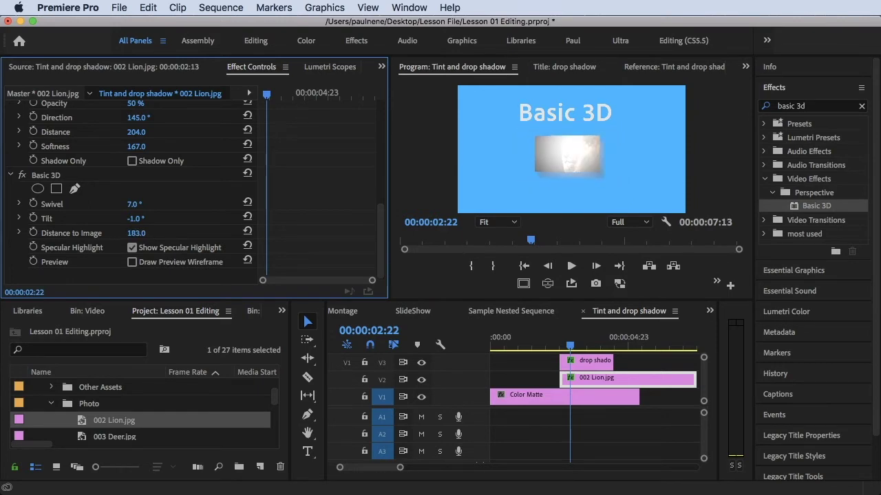
- Reset the lion's Distance to Image to 0, then push it back to 35
left_click_drag(257, 232, 132, 233)
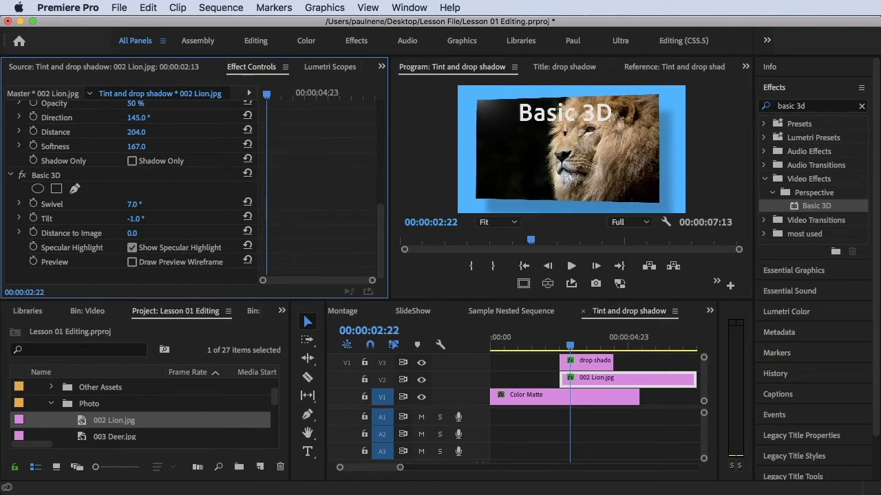
left_click(146, 231)
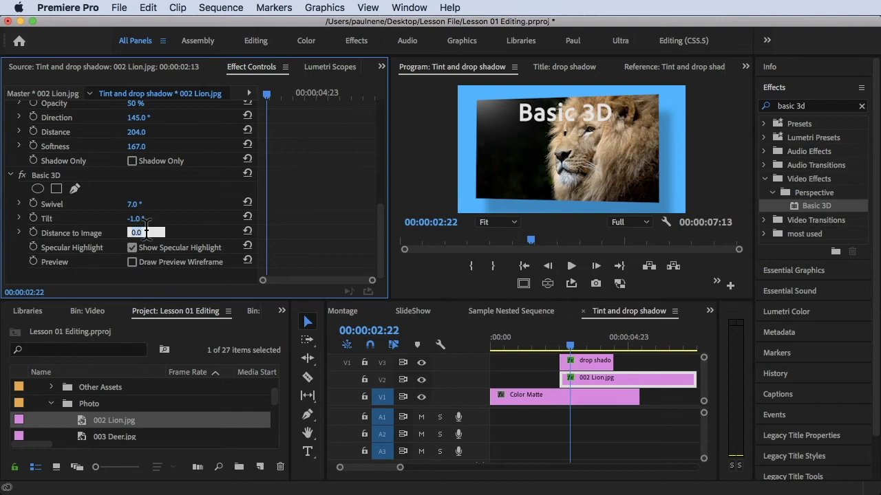
key("Return")
left_click_drag(132, 232, 147, 232)
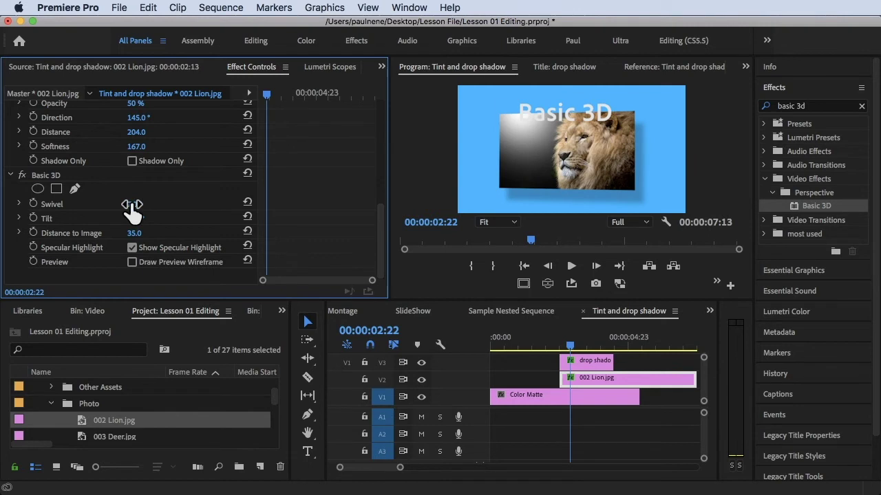
- Swivel the lion nearly edge-on to 94° with a -10° Tilt
mouse_move(134, 205)
left_mouse_down()
mouse_move(151, 207)
mouse_move(126, 218)
left_mouse_up()
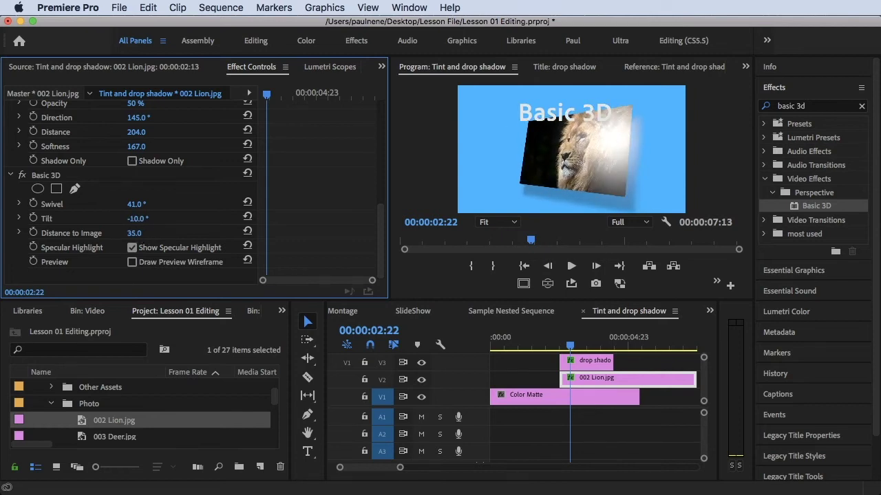
left_click_drag(135, 204, 132, 204)
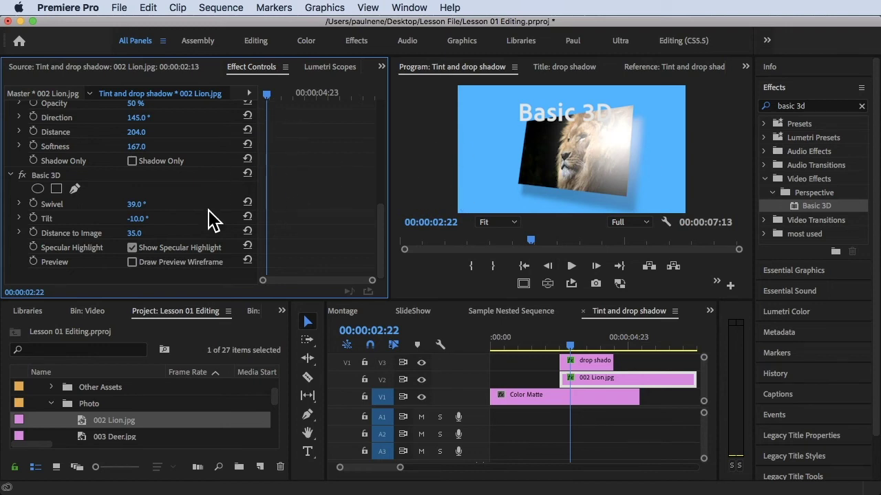
left_click(136, 204)
left_click(191, 216)
left_click_drag(136, 204, 168, 205)
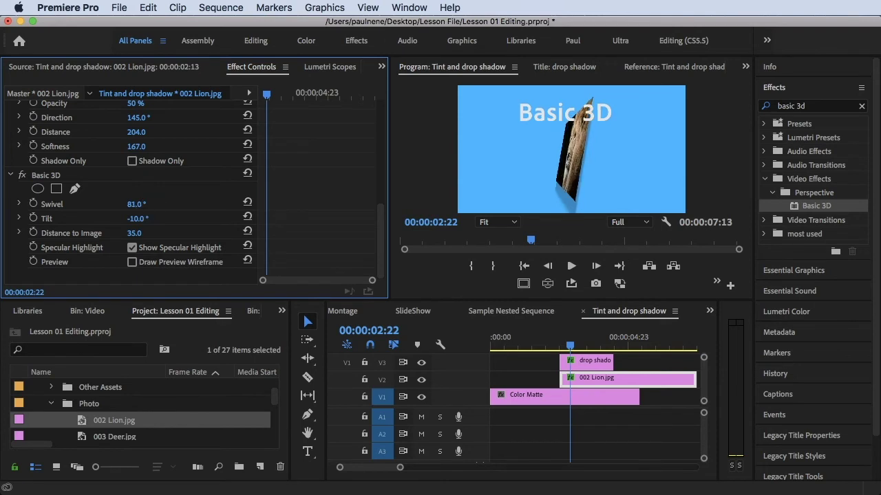
mouse_move(136, 204)
left_mouse_down()
mouse_move(159, 204)
mouse_move(145, 204)
left_mouse_up()
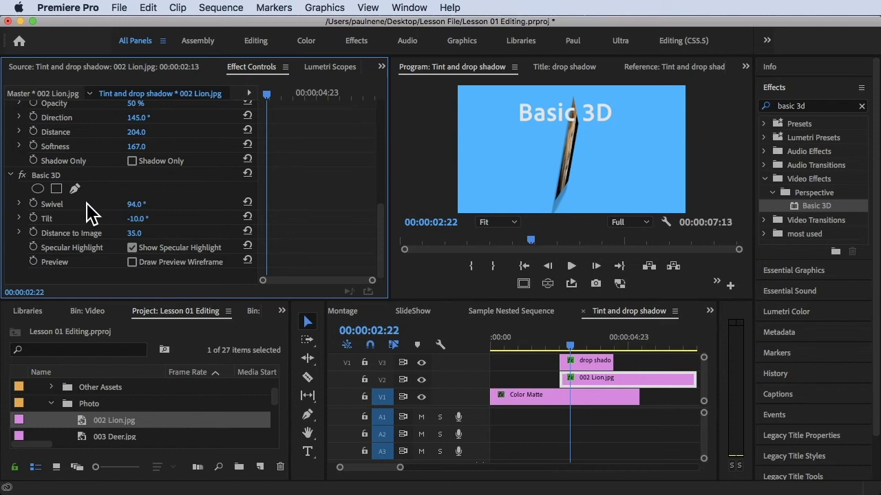
- Keyframe Swivel, Tilt and Distance to Image at 02:22, then set Swivel to -18° at 04:12
left_click(33, 204)
left_click(33, 218)
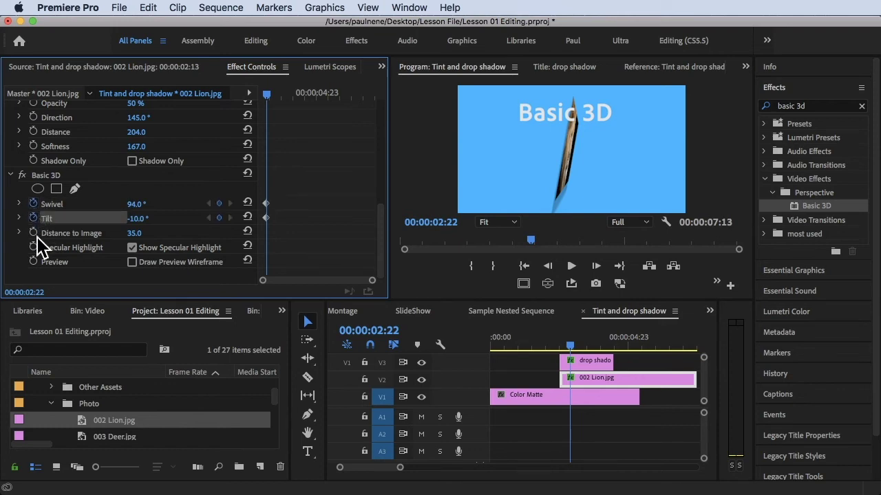
left_click(33, 233)
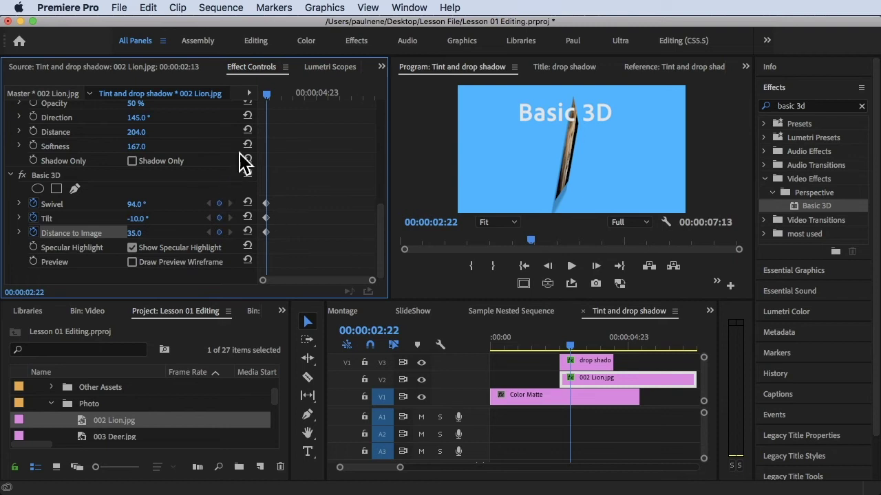
left_click_drag(268, 94, 305, 93)
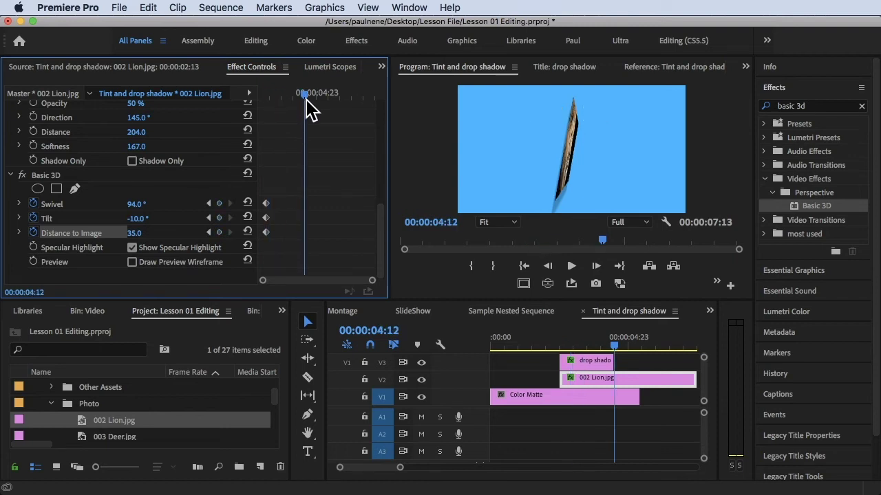
left_click_drag(136, 205, 57, 205)
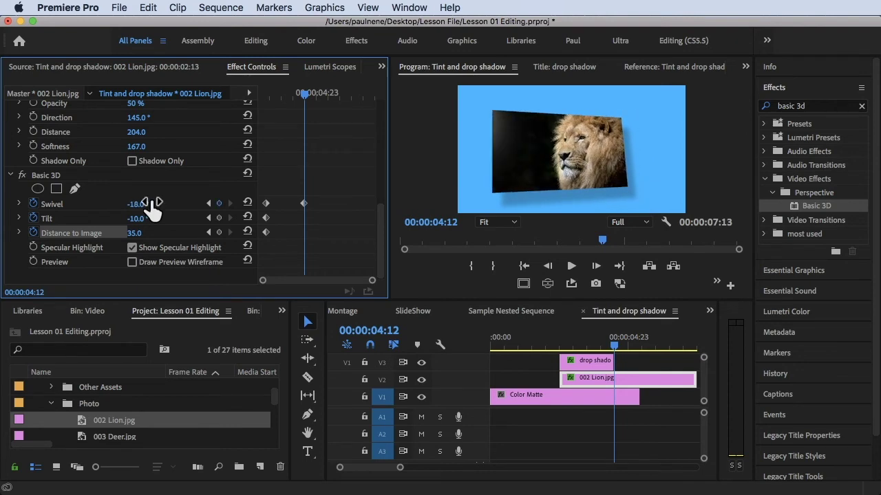
left_click(291, 90)
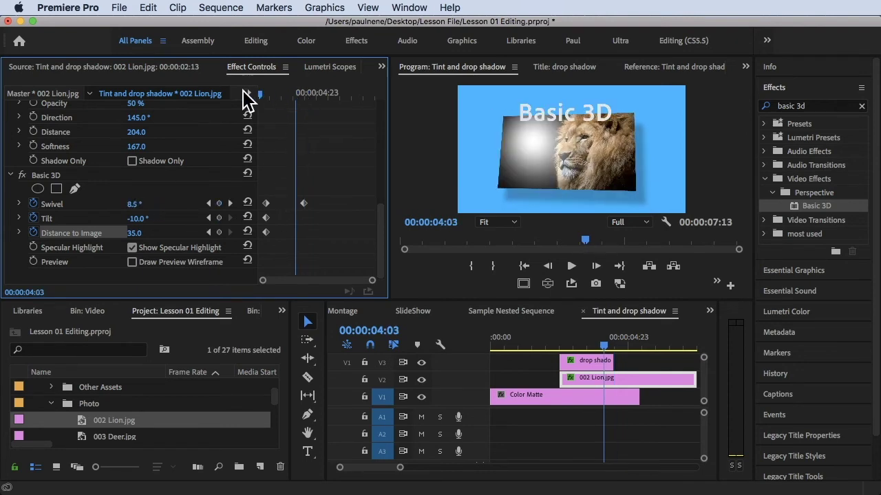
- Move the -18° Swivel keyframe to the lion clip's end near 07:11 and preview the slower turn
left_click(258, 95)
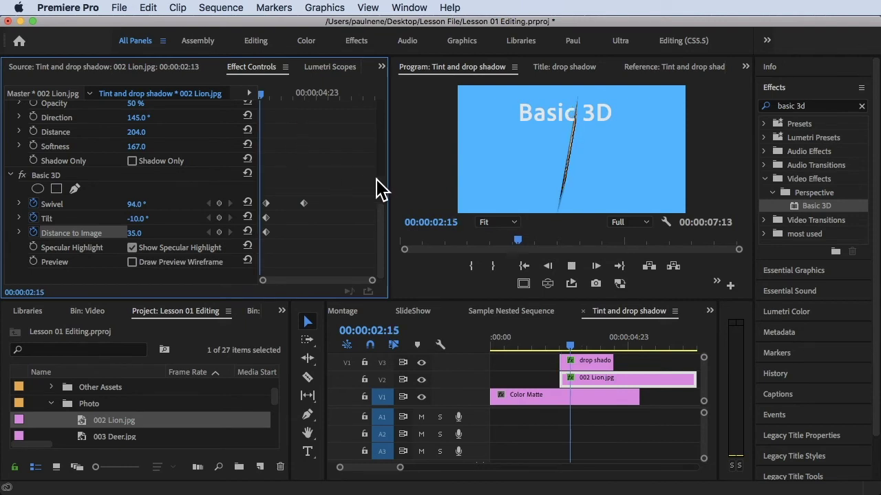
key("space")
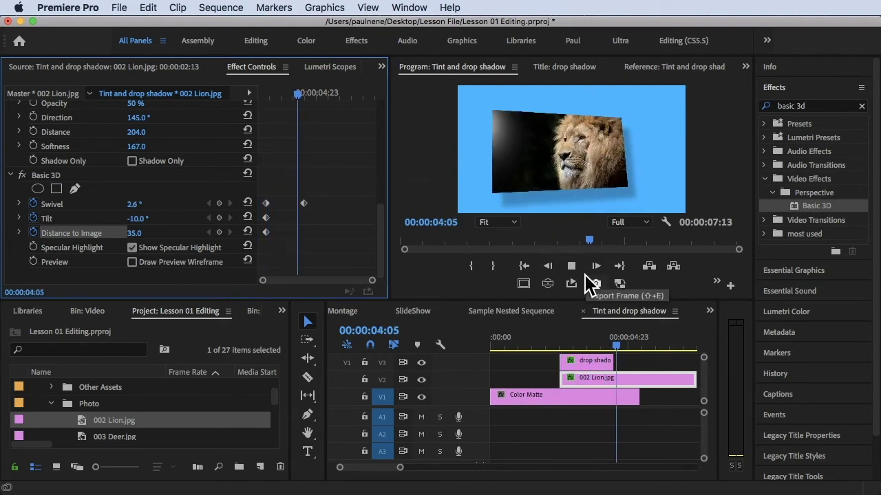
key("space")
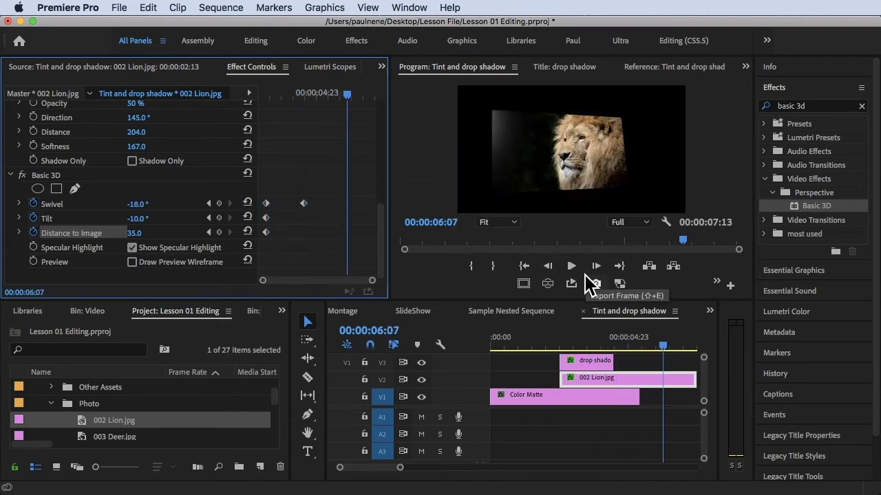
left_click_drag(306, 88, 256, 97)
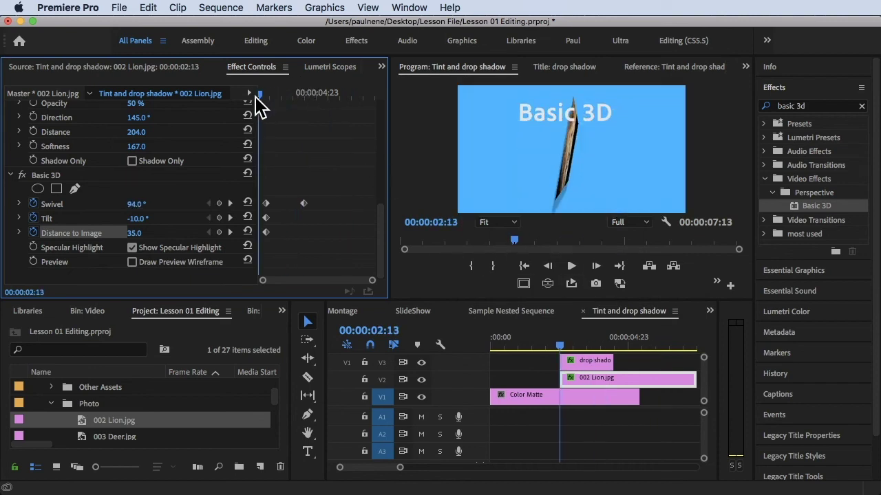
left_click_drag(289, 188, 369, 204)
key("space")
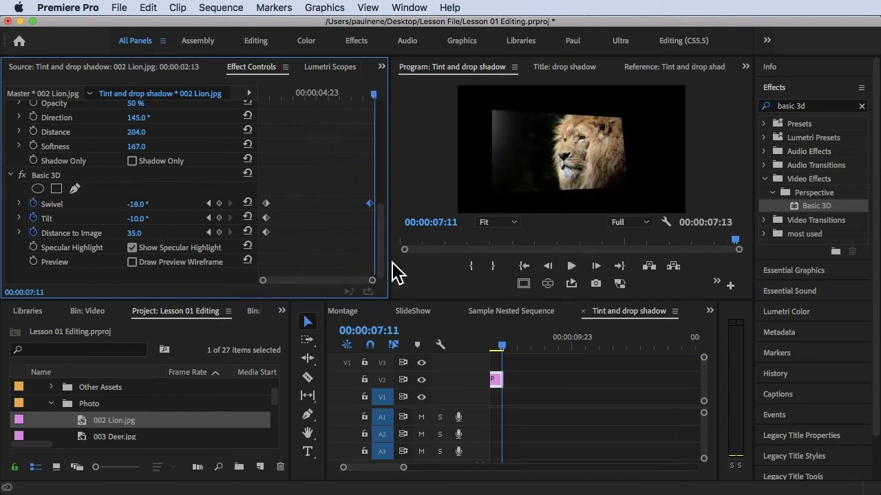
key("minus")
key("minus")
key("minus")
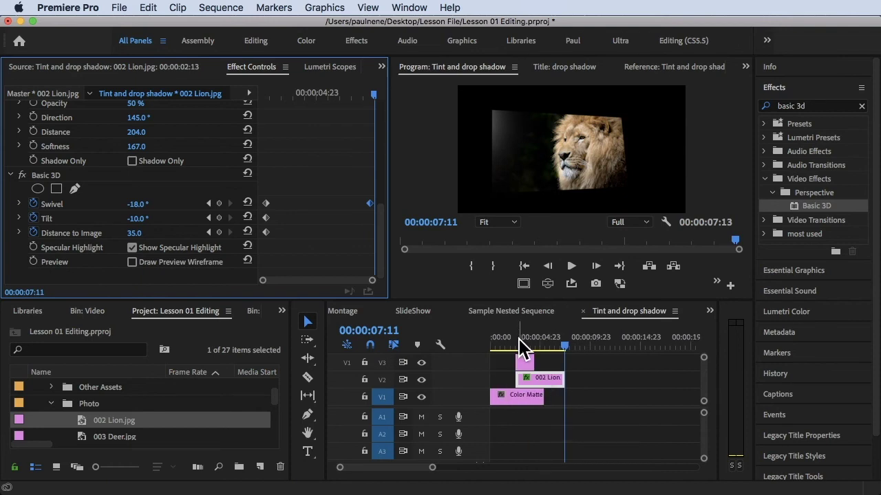
- Scrub through the sequence opening and drag out the Color Matte clip's end
left_click(485, 336)
left_click_drag(489, 332, 507, 339)
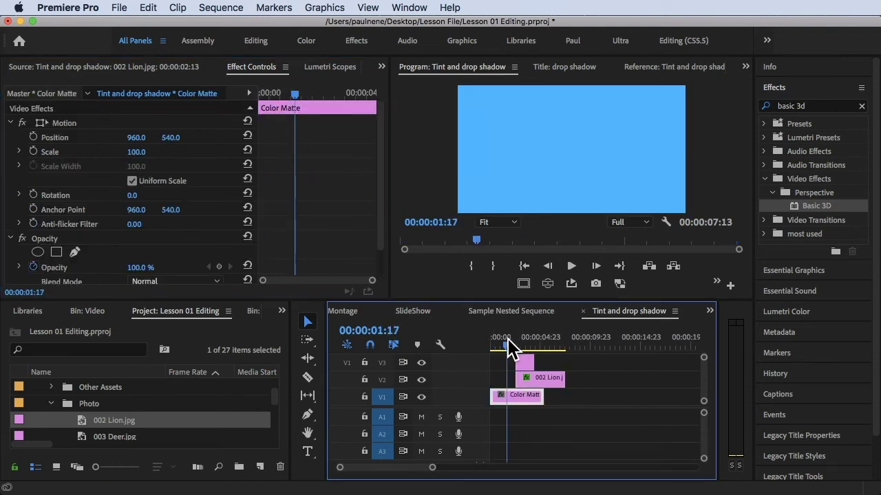
left_click(526, 378)
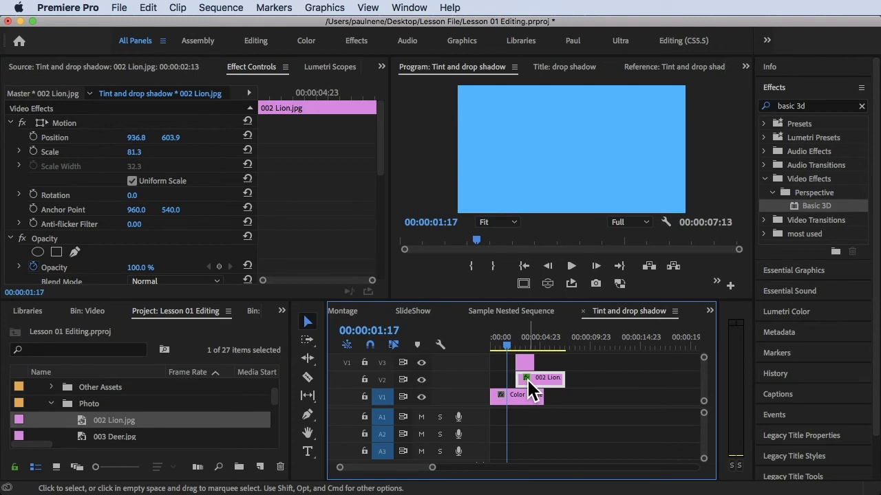
left_click(506, 339)
mouse_move(509, 344)
left_mouse_down()
mouse_move(521, 346)
mouse_move(503, 344)
left_mouse_up()
left_click_drag(541, 395, 623, 396)
left_click(506, 338)
left_click_drag(507, 338, 481, 340)
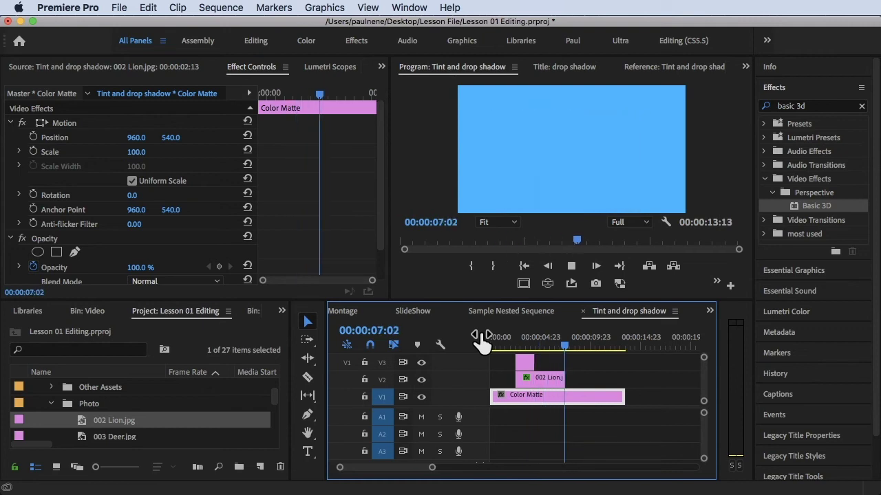
key("space")
- Lengthen the 002 Lion.jpg clip and open it in the Source monitor
left_click_drag(559, 379, 603, 379)
left_click(523, 344)
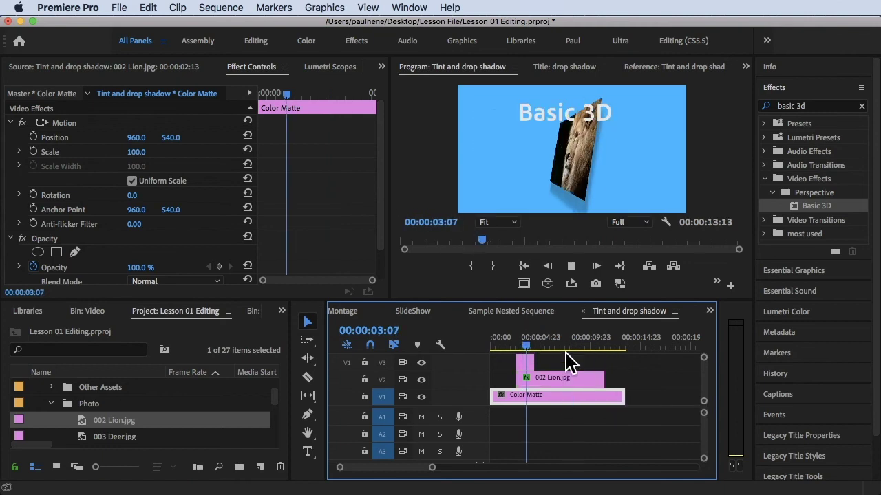
left_click(612, 382)
left_click_drag(568, 354, 527, 351)
left_click(554, 378)
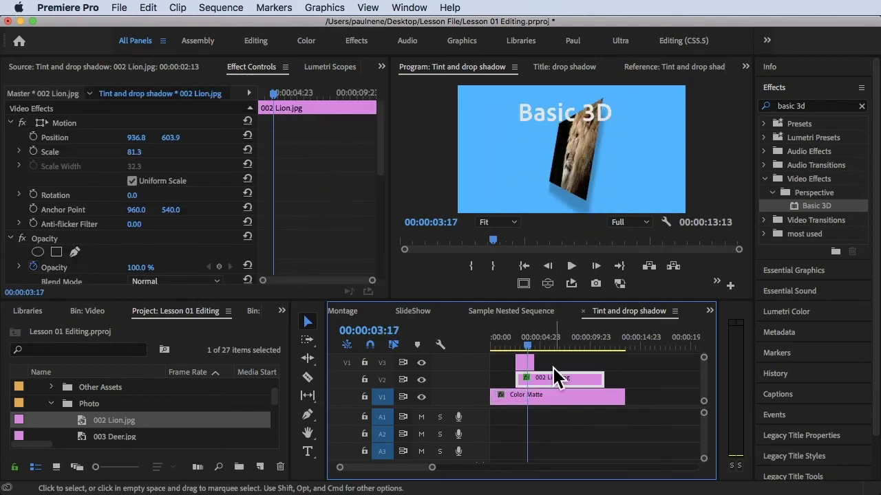
double_click(524, 378)
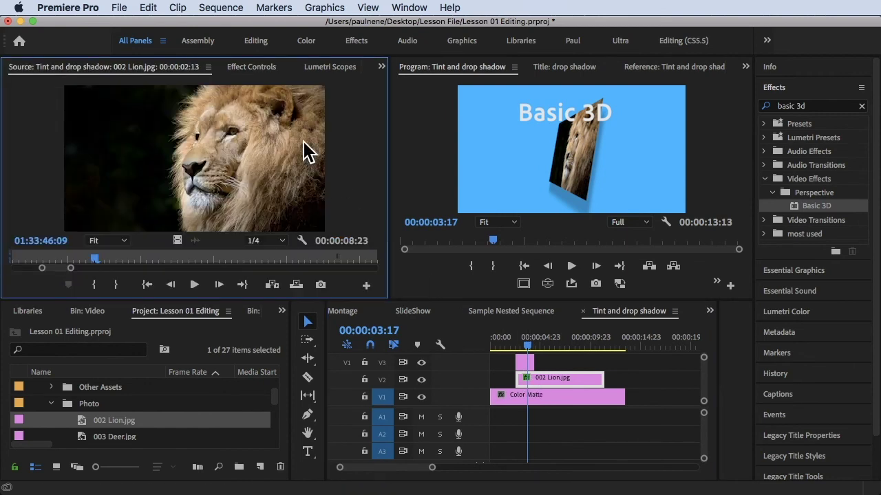
- Apply Ease Out to the lion's starting Basic 3D keyframes and Ease In to the final Swivel keyframe
left_click(246, 66)
scroll(276, 188, "down", 15)
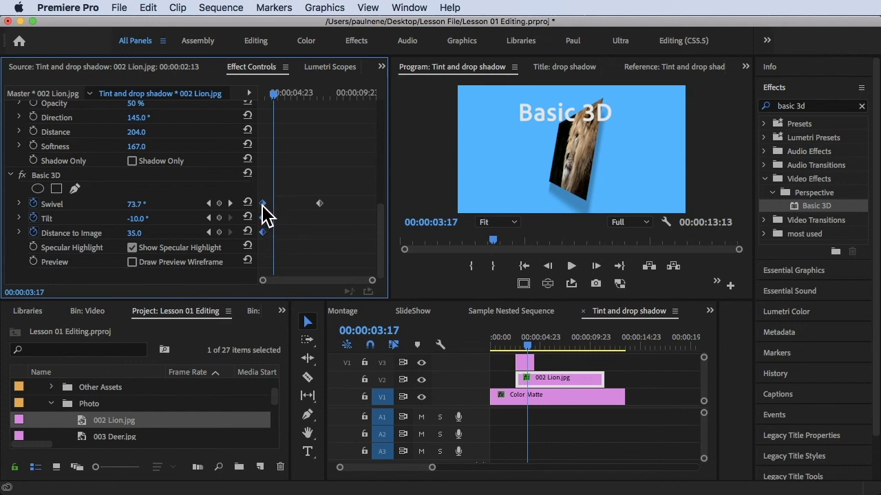
right_click(263, 212)
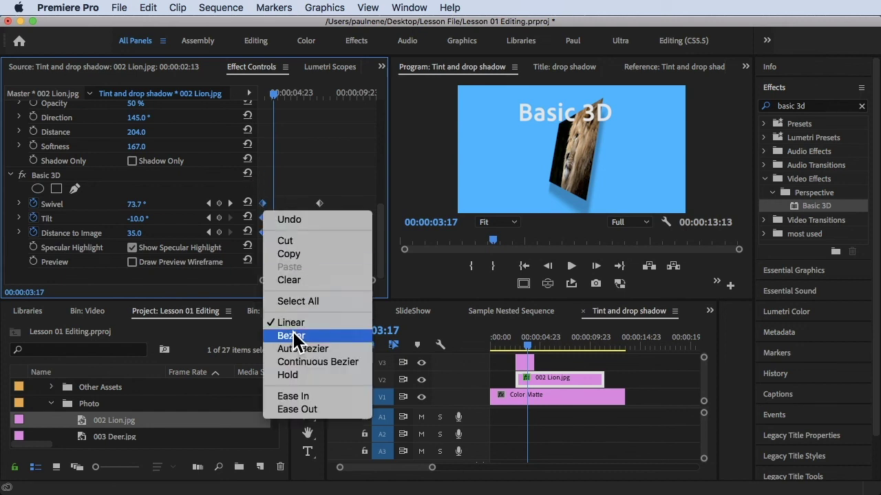
left_click(313, 410)
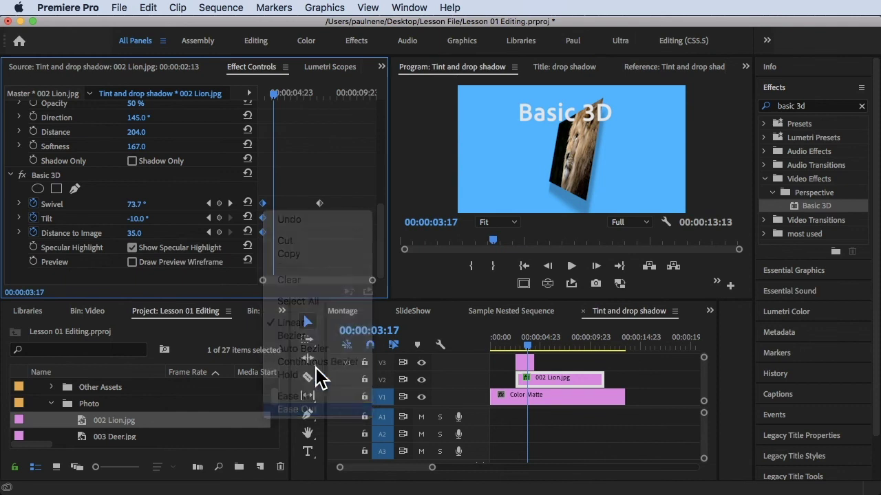
right_click(318, 203)
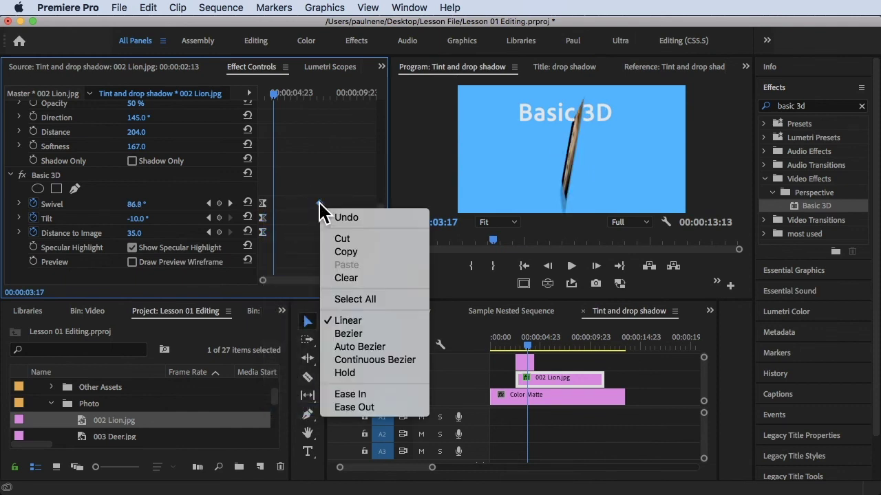
left_click(350, 395)
left_click(516, 337)
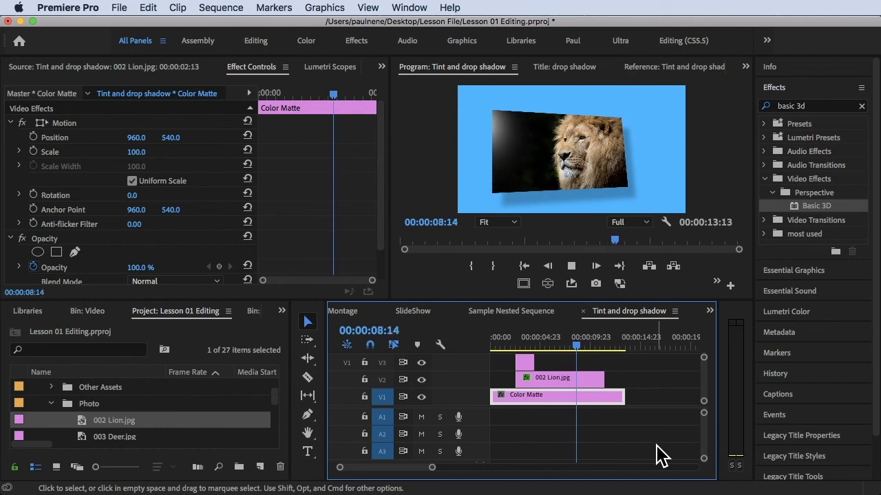
- Extend the drop shadow title clip on V3 to match the lion clip, then rewind and preview
key("space")
left_click_drag(534, 362, 597, 363)
key("j")
key("j")
key("j")
key("j")
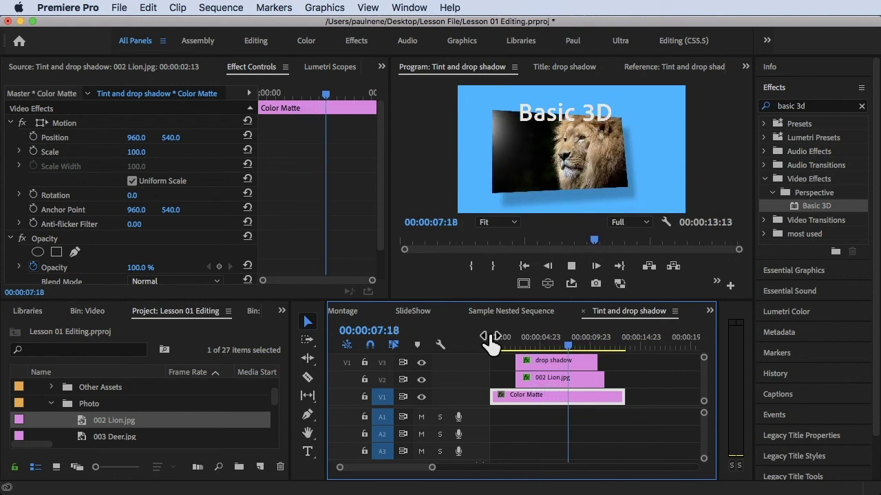
key("k")
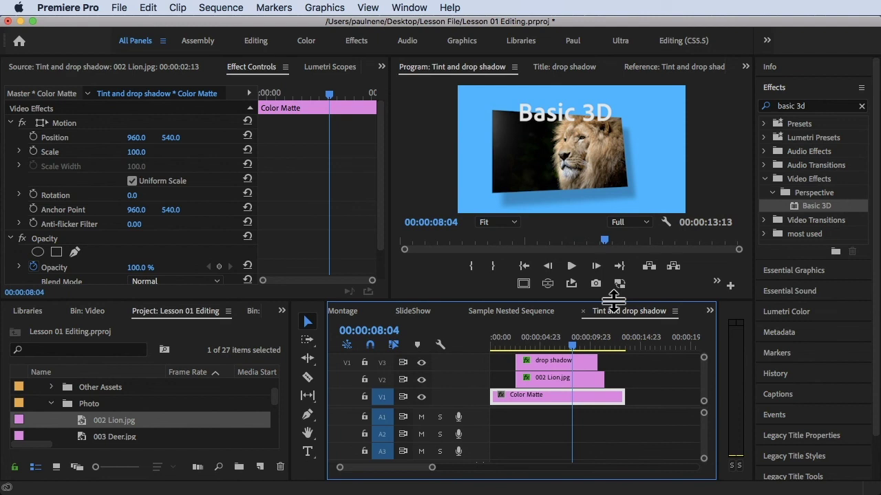